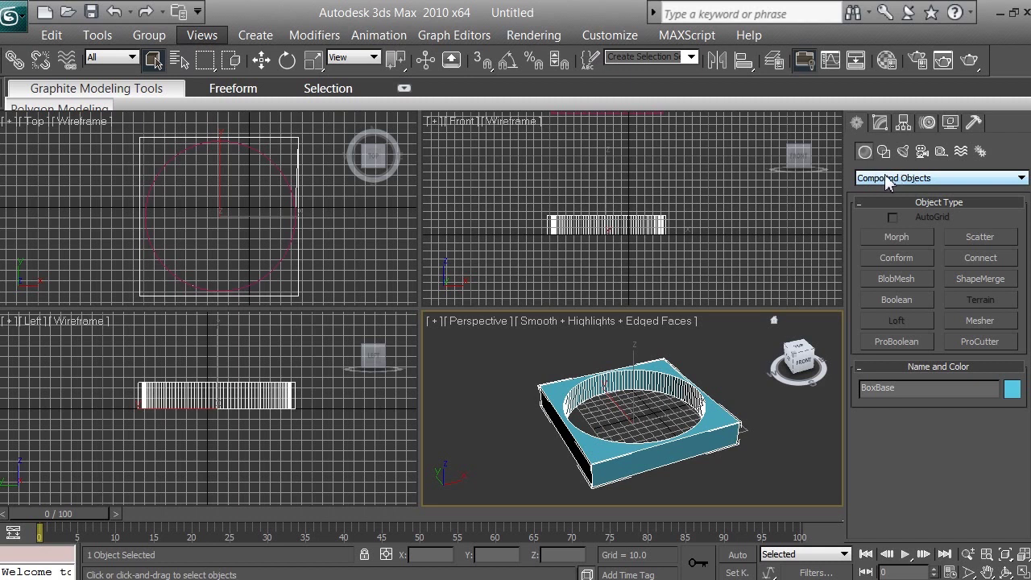
- Create a standard cylinder in the Top view at the base box's lower-right corner, about 8.2 in radius and 50.3 high
left_click(886, 178)
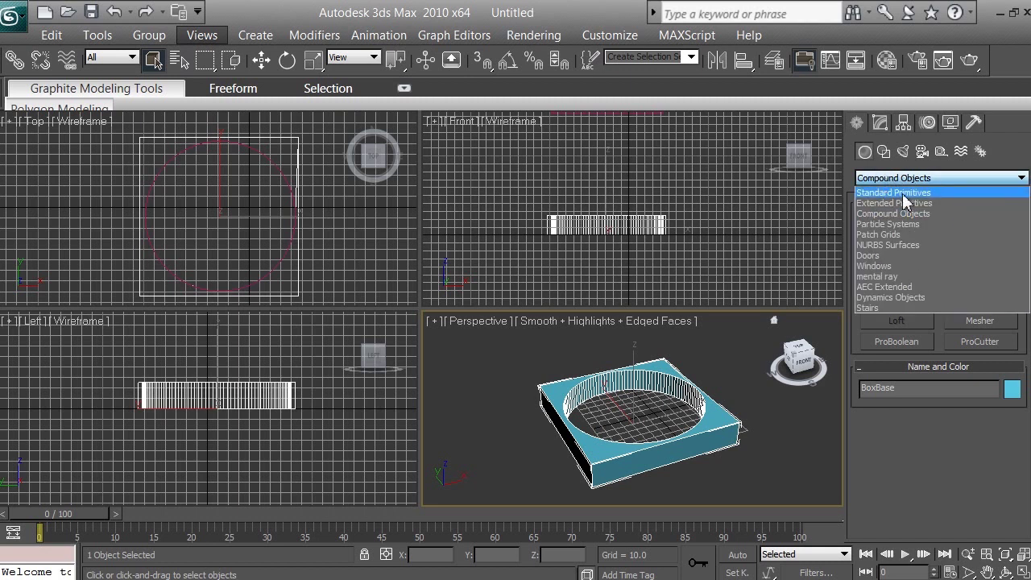
left_click(905, 193)
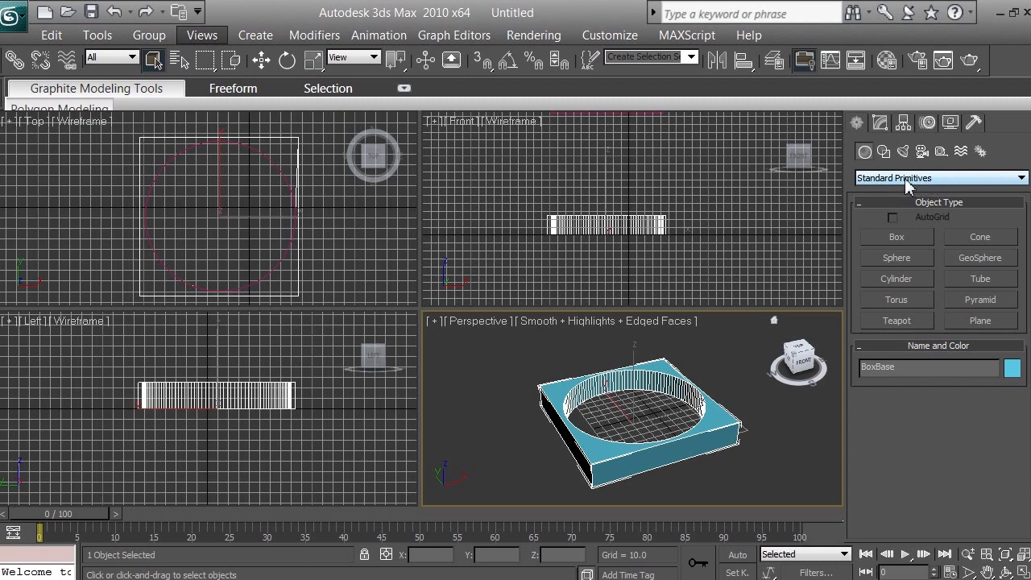
left_click(904, 280)
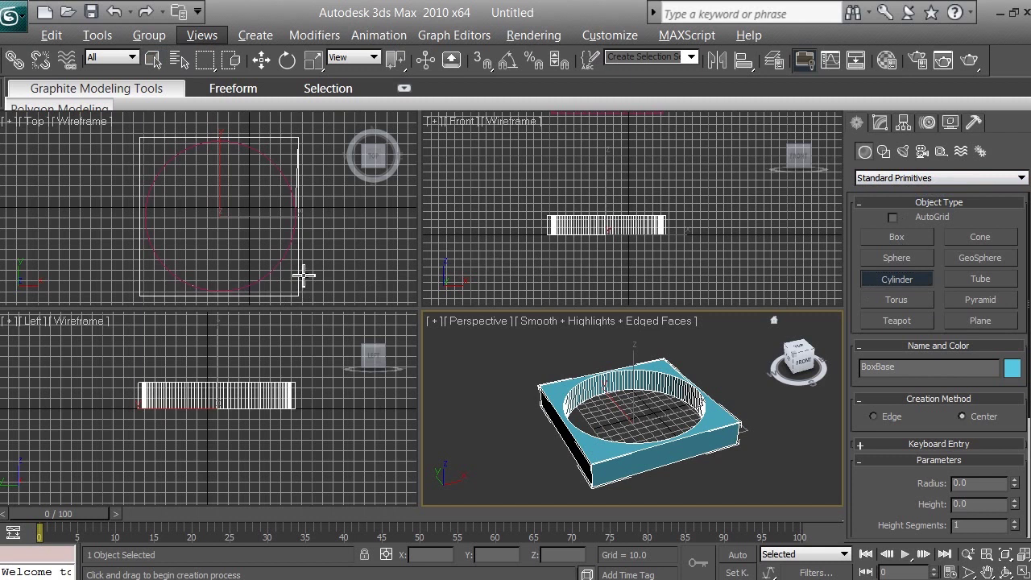
key("alt+Tab")
key("alt+Tab")
key("alt+Tab")
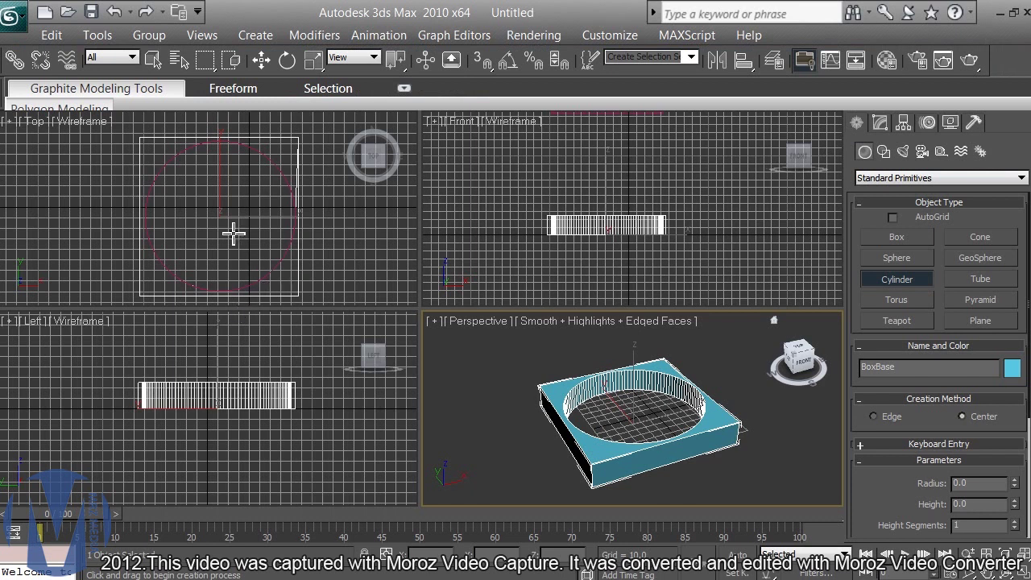
left_click(328, 233)
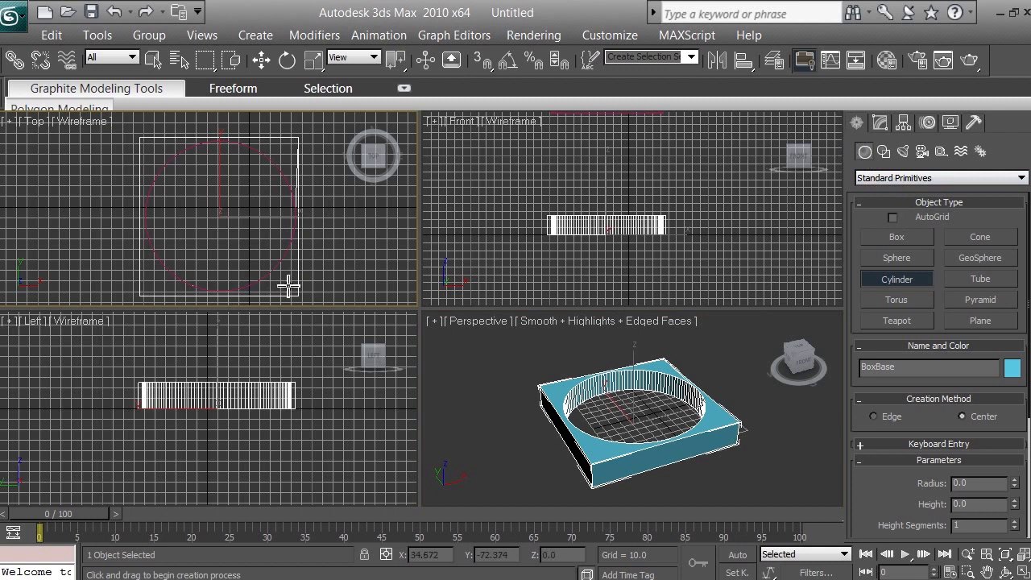
left_click_drag(289, 285, 290, 279)
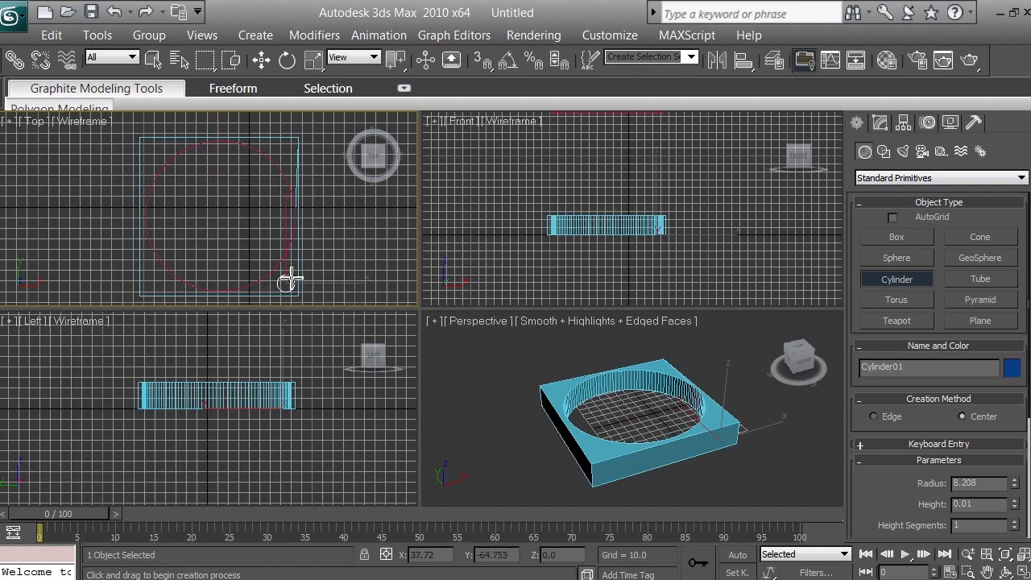
left_click_drag(290, 280, 296, 227)
left_click(295, 226)
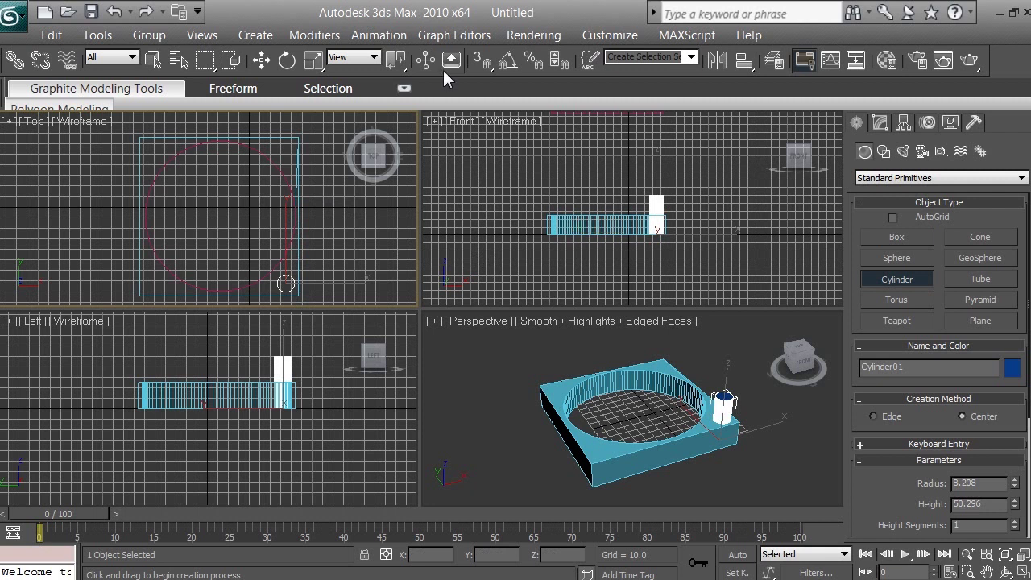
- Convert the new corner cylinder to an Editable Poly
left_click(880, 121)
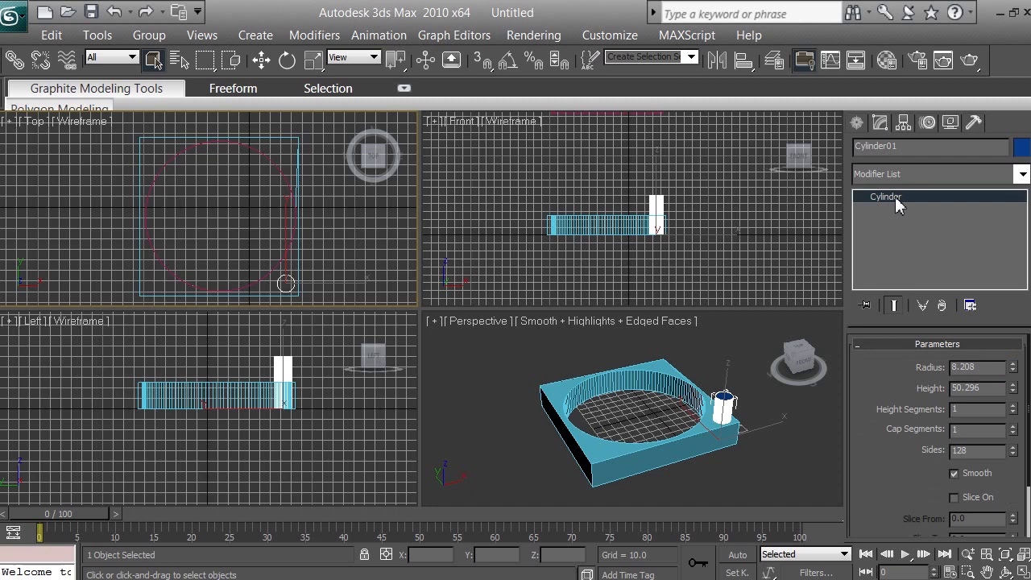
right_click(895, 196)
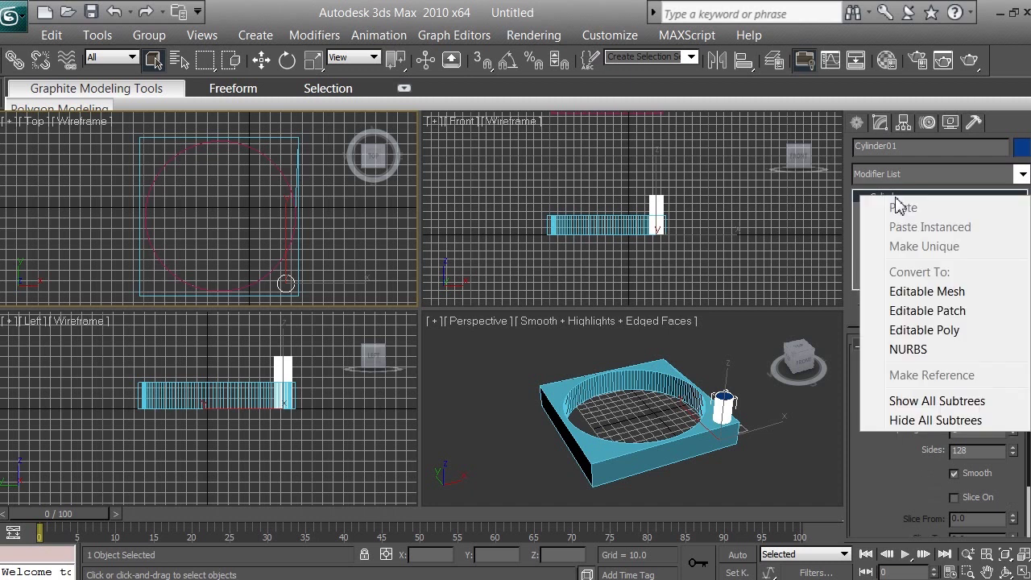
left_click(944, 341)
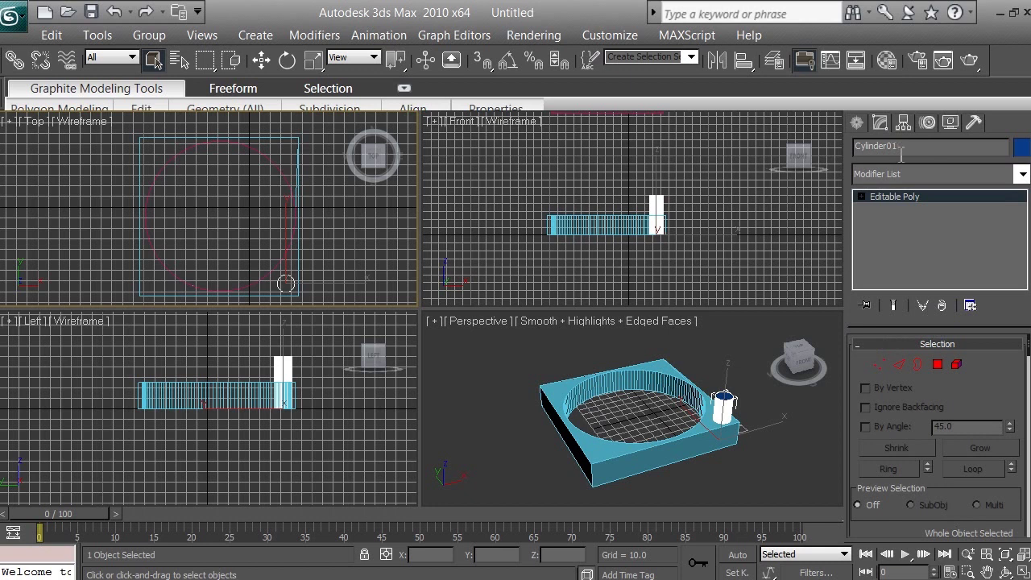
left_click(907, 196)
key("1")
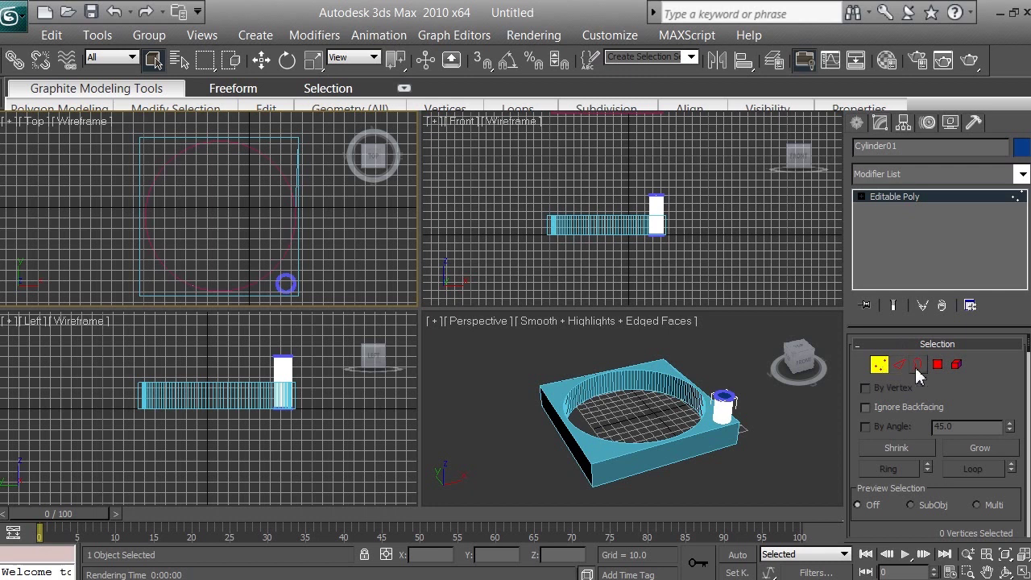
left_click(879, 367)
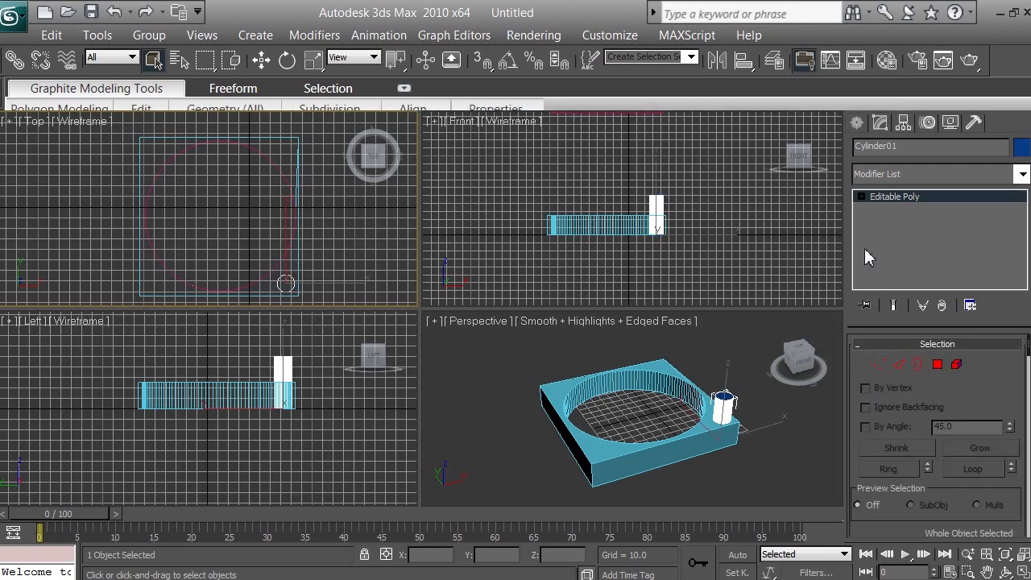
- Move the cylinder down through the base box in the Front view, to a Z position of about -13.06
left_click(269, 62)
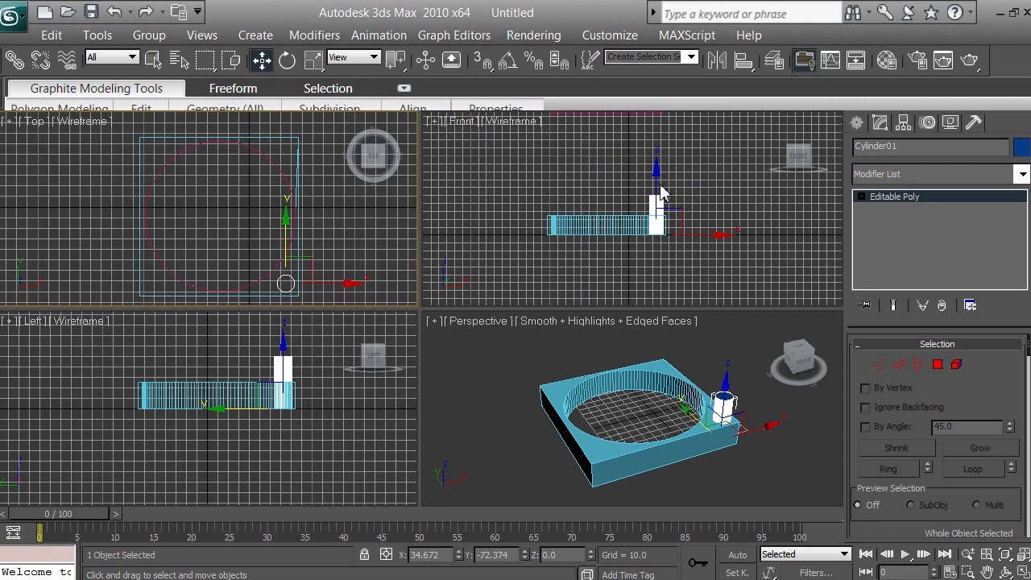
middle_click(705, 192)
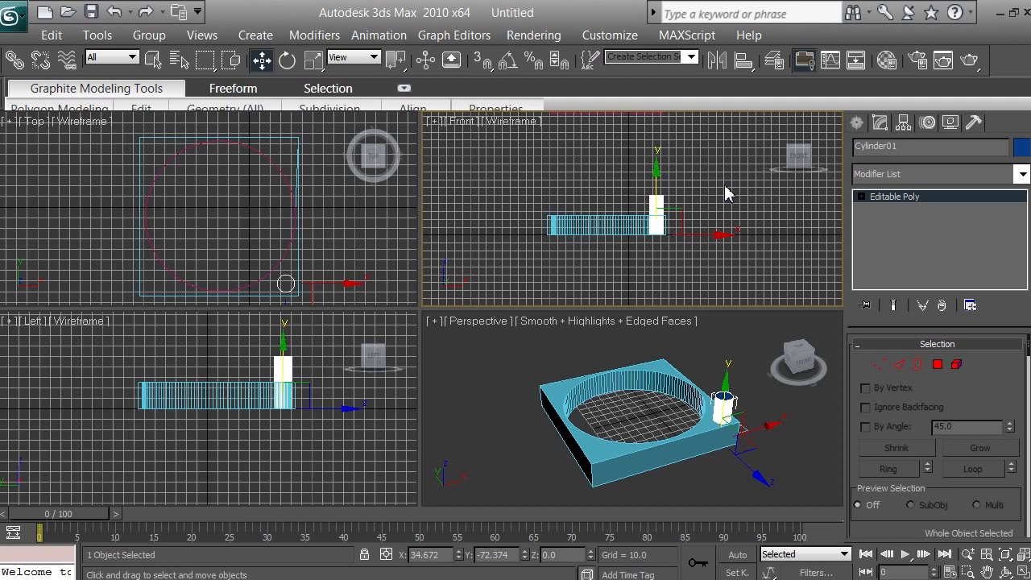
right_click(725, 246)
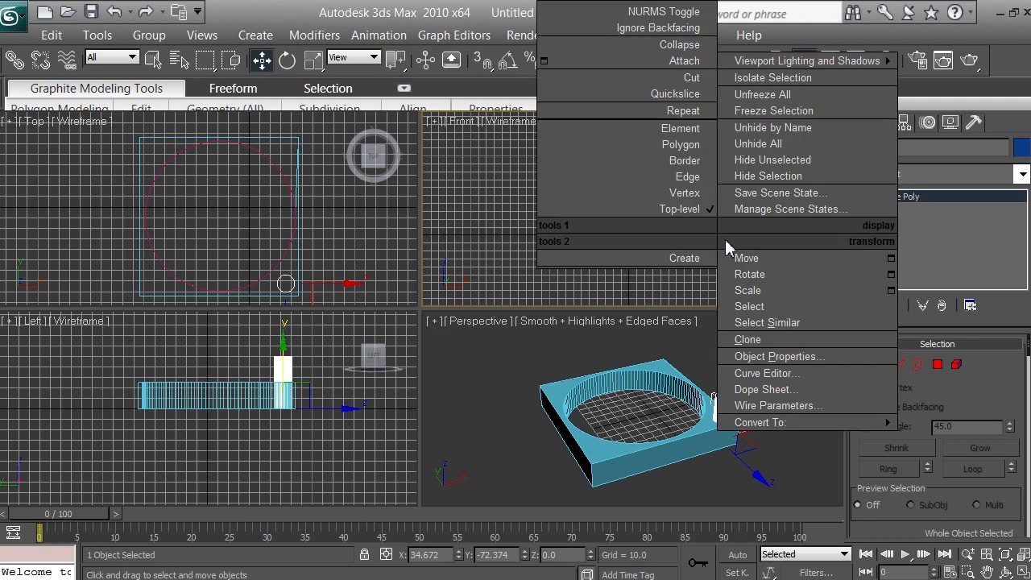
left_click(460, 197)
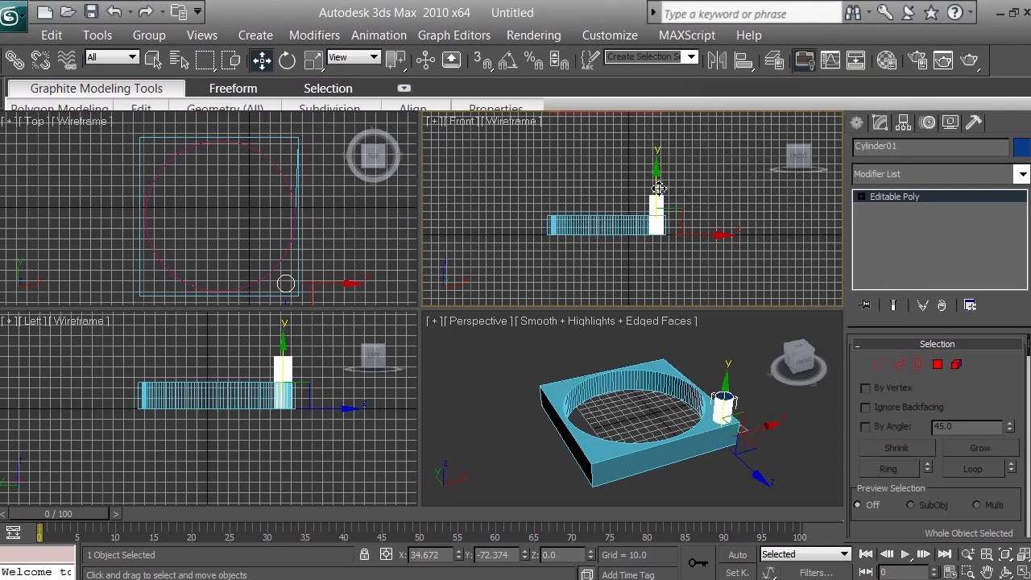
left_click_drag(659, 188, 661, 198)
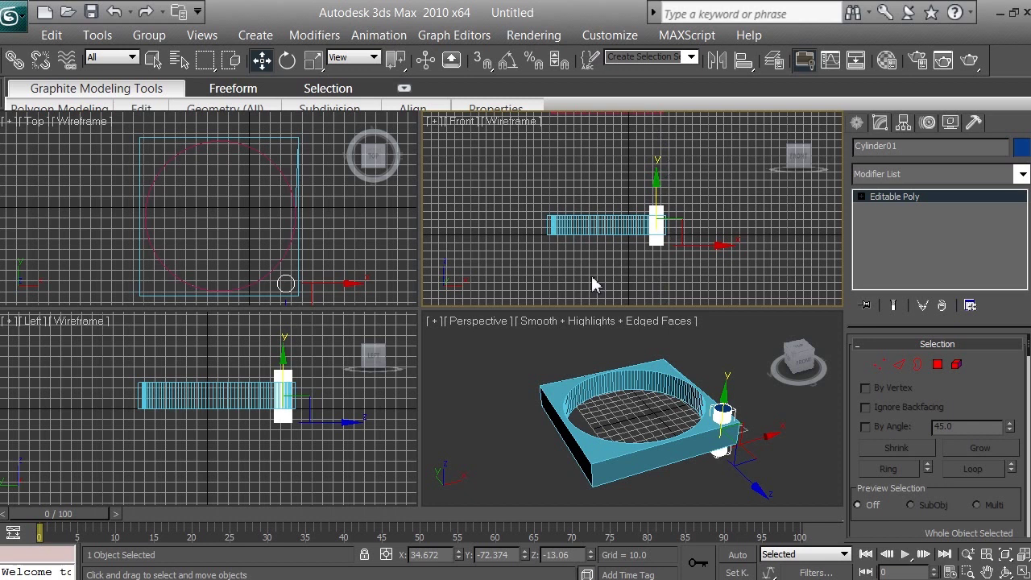
- Fine-tune the cylinder's spot in the box corner by moving it along Y to about -73.03 in the Top view
left_click(288, 285)
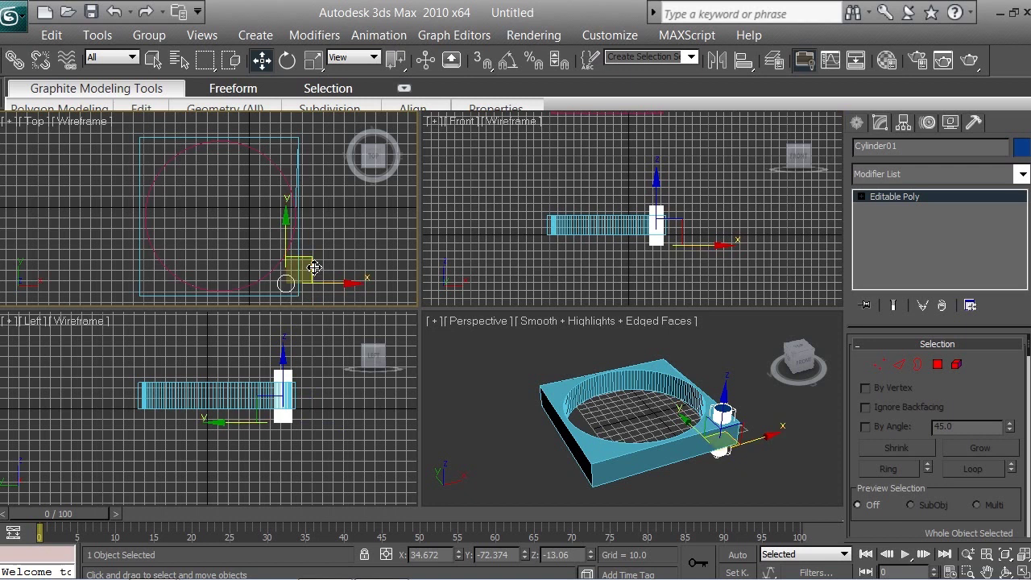
scroll(278, 262, "up", 3)
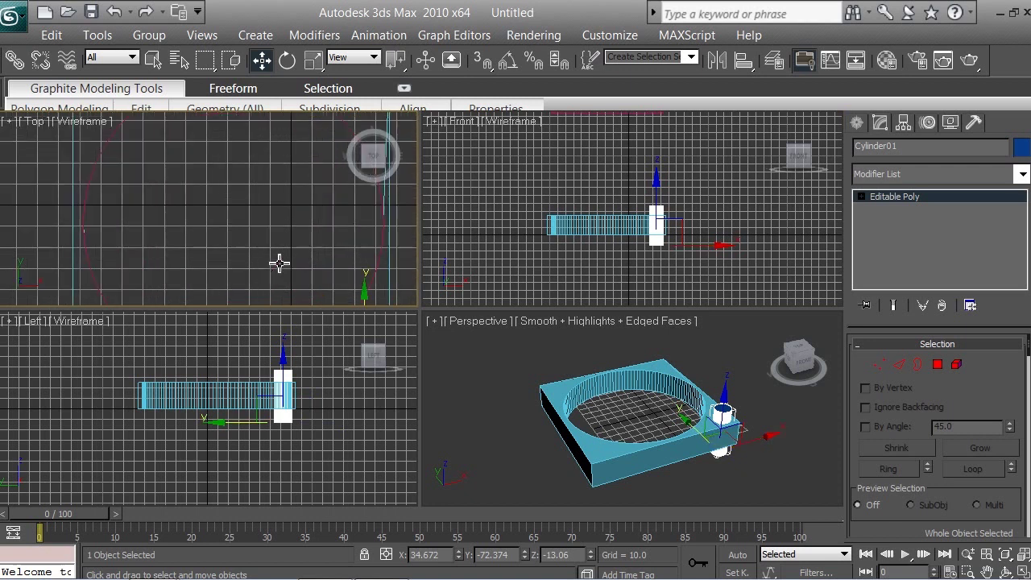
left_click(989, 570)
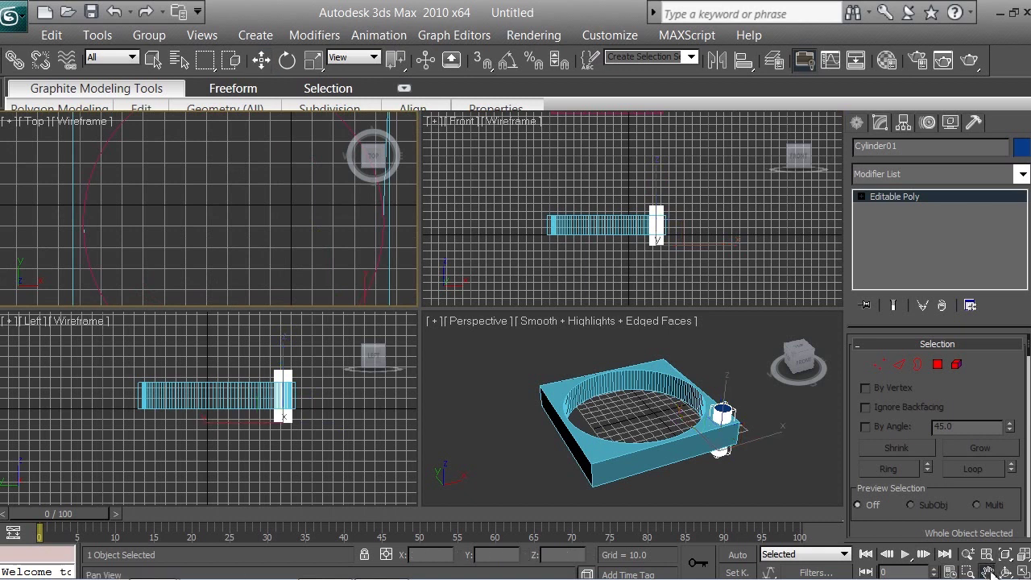
left_click_drag(351, 262, 203, 143)
mouse_move(249, 216)
left_mouse_down()
mouse_move(265, 202)
mouse_move(253, 177)
mouse_move(264, 198)
mouse_move(295, 180)
mouse_move(221, 183)
mouse_move(212, 163)
mouse_move(251, 180)
mouse_move(253, 198)
left_mouse_up()
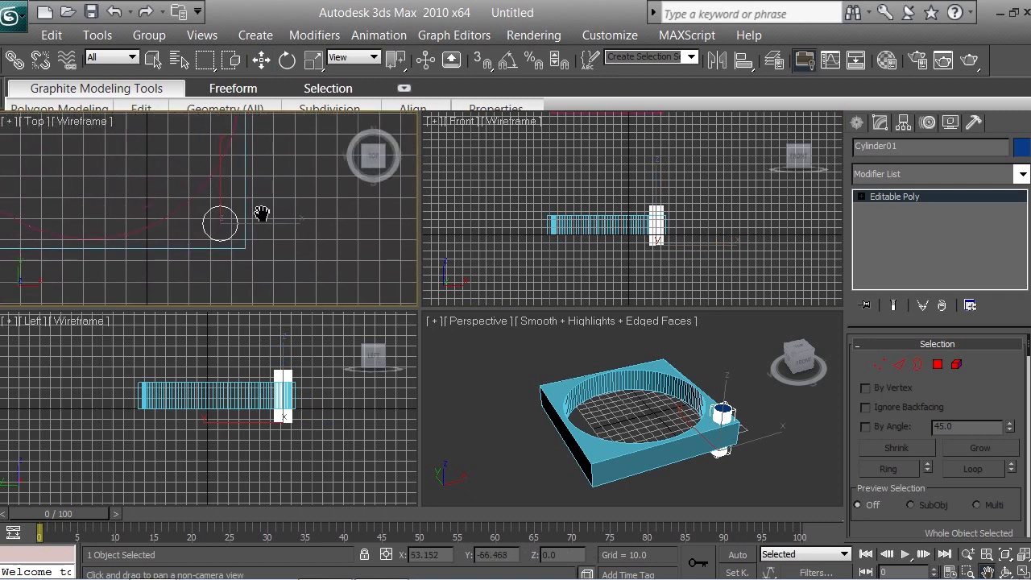
left_click(971, 555)
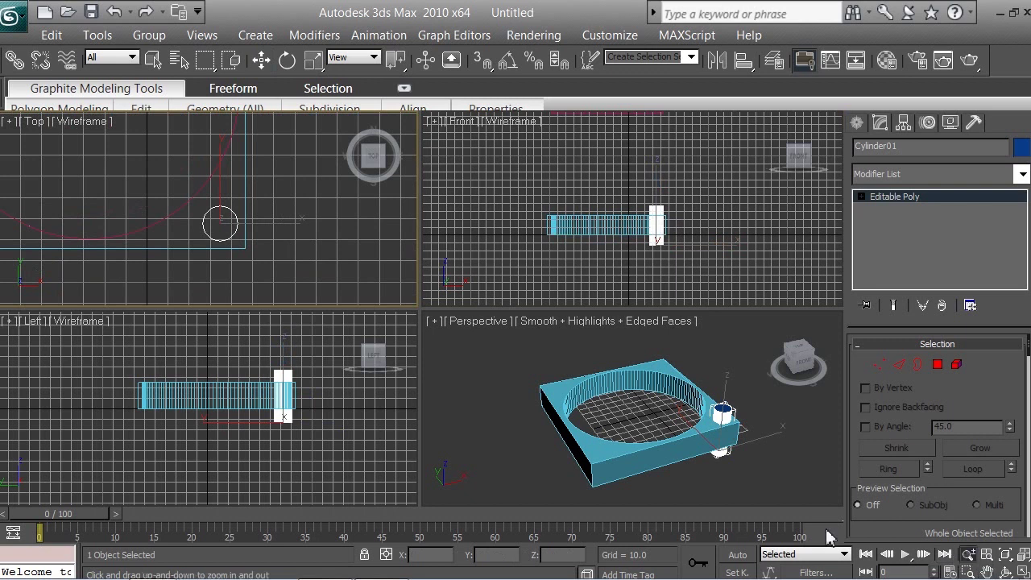
left_click_drag(225, 242, 233, 178)
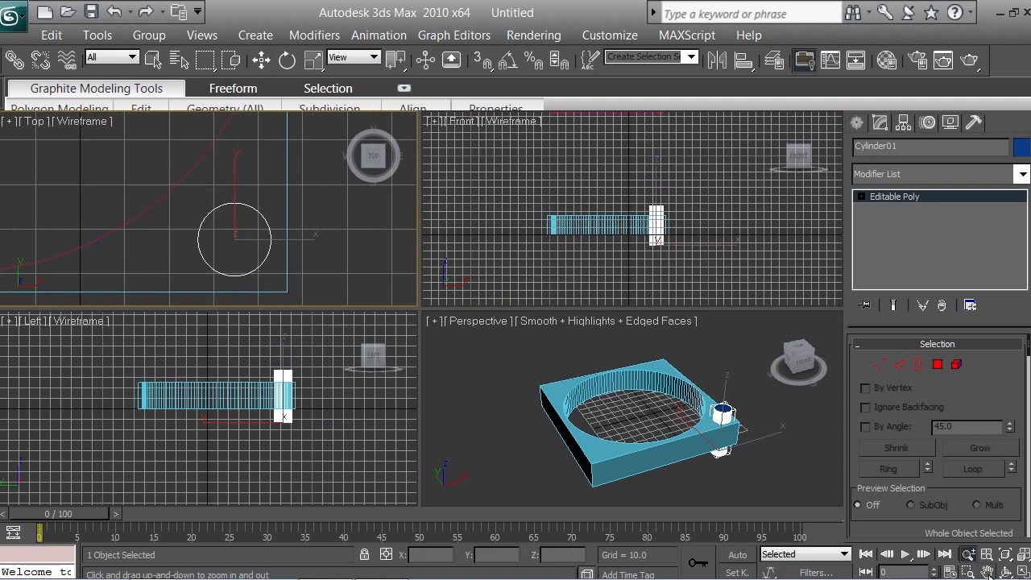
left_click(263, 61)
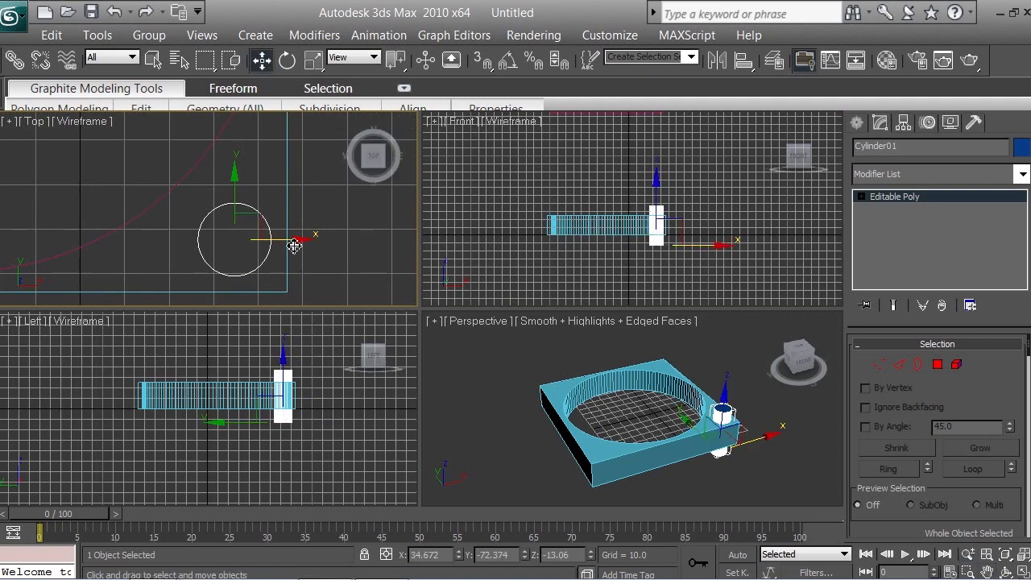
left_click_drag(241, 198, 241, 202)
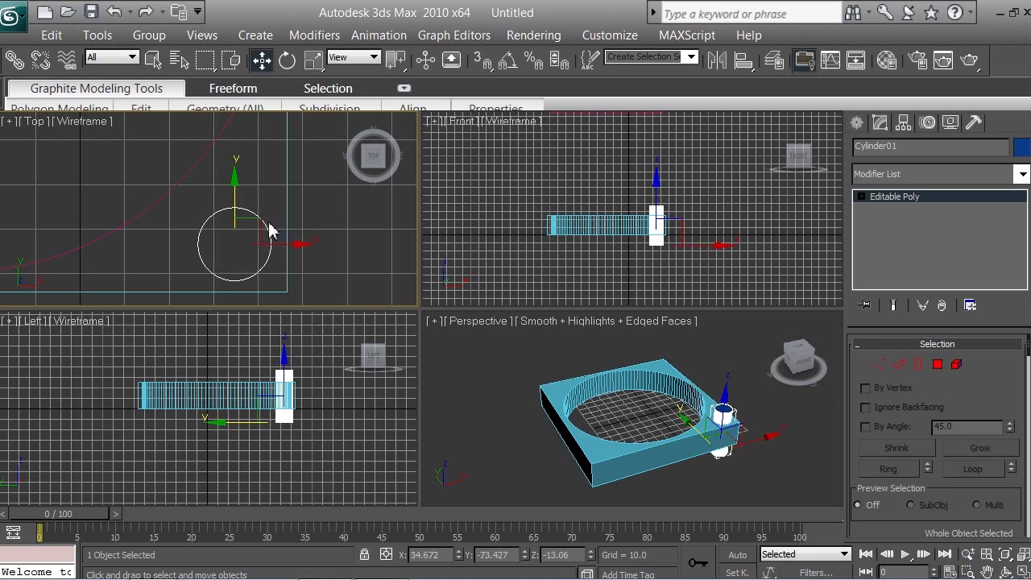
left_click_drag(236, 199, 236, 196)
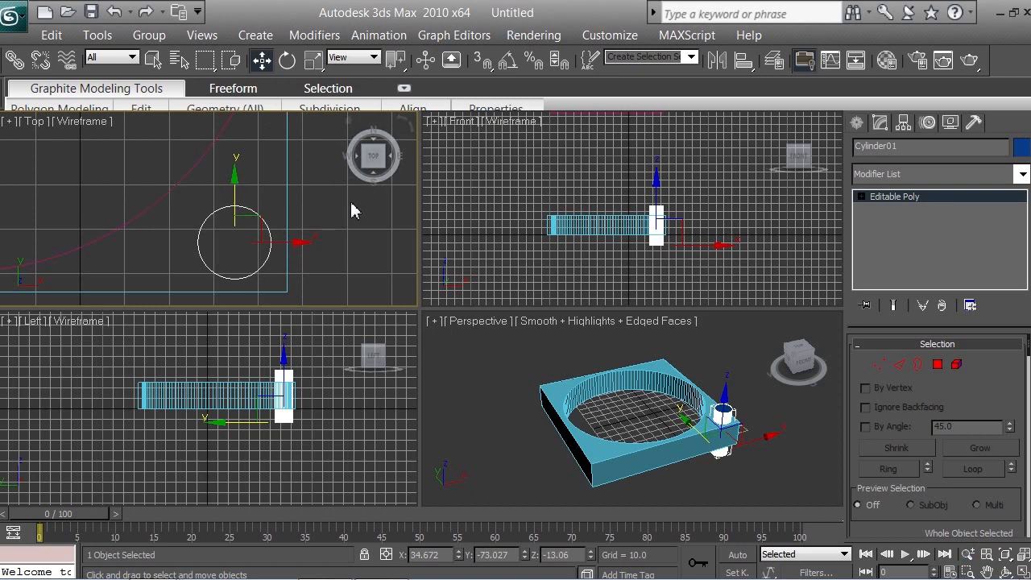
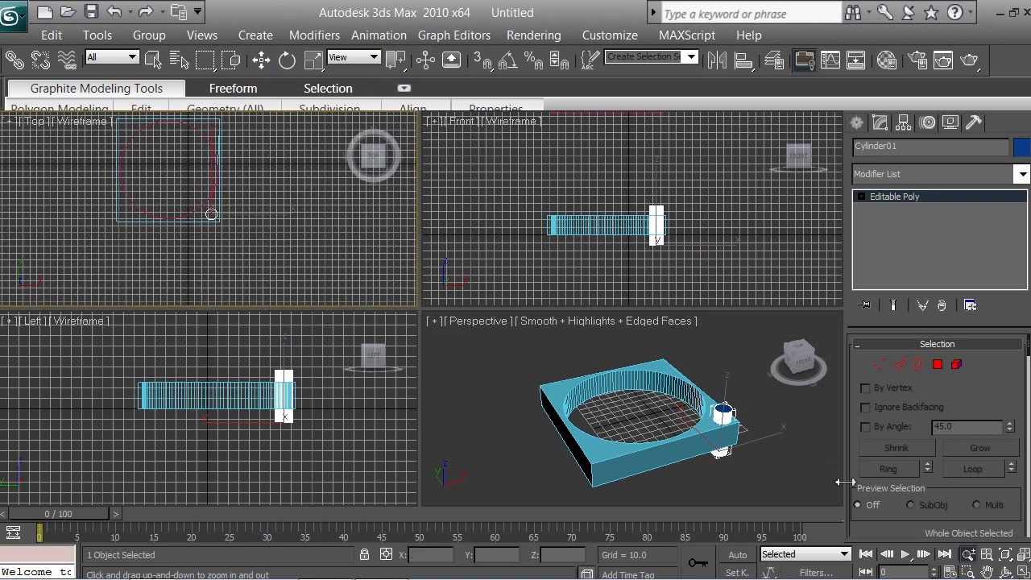
- Clone the corner cylinder using the Copy option
left_click(986, 572)
left_click_drag(229, 205, 277, 247)
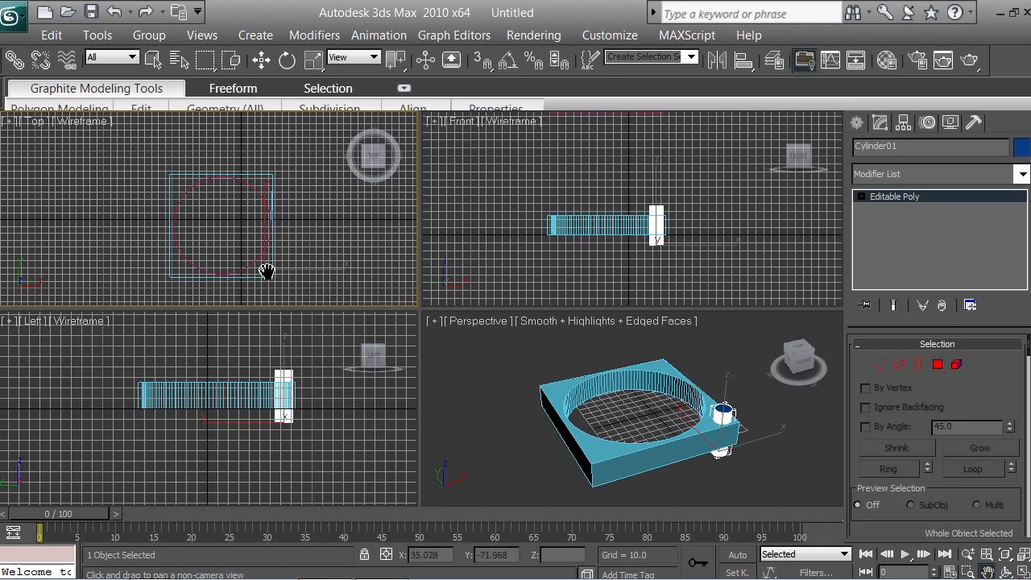
left_click(51, 36)
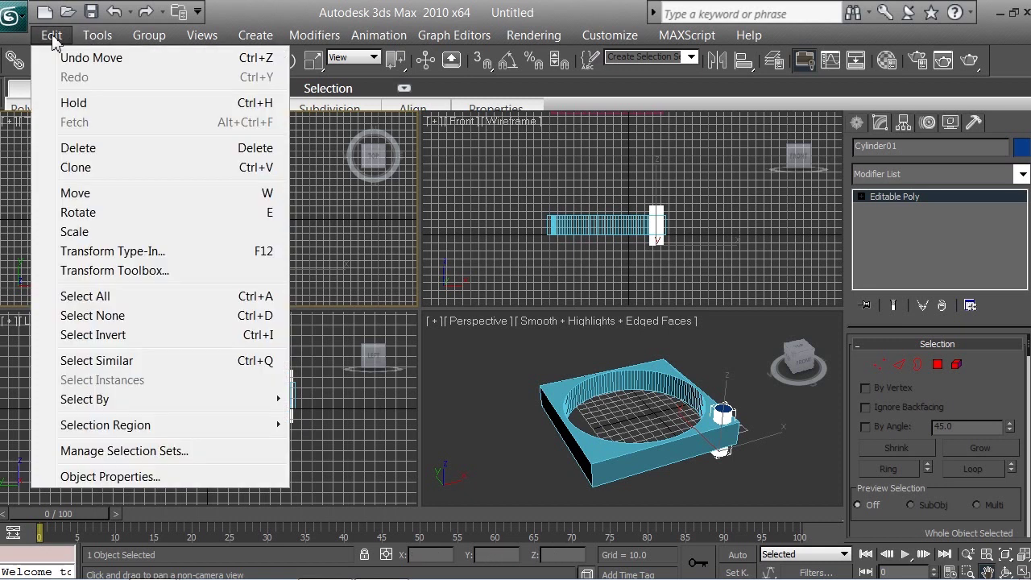
left_click(80, 167)
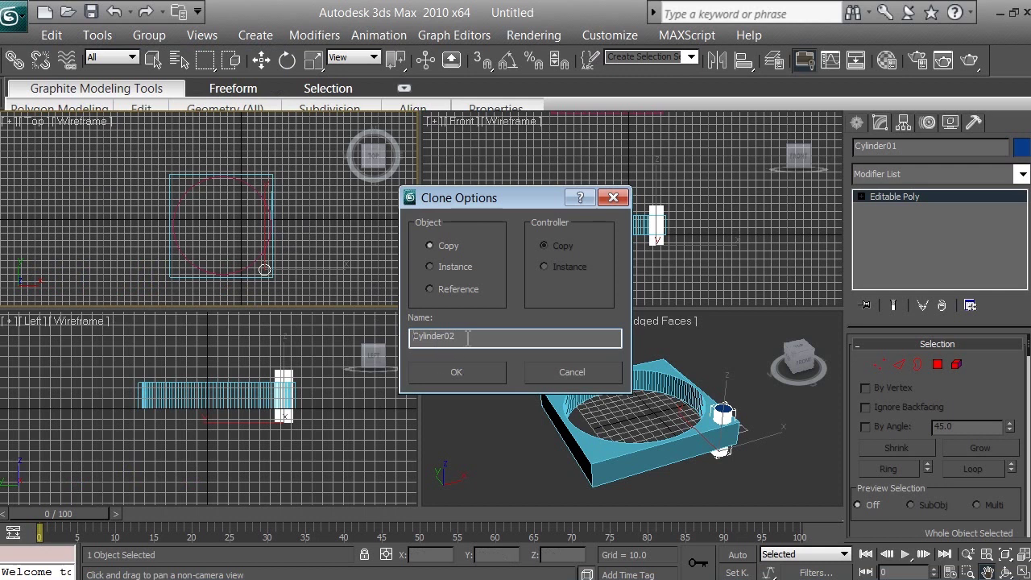
left_click_drag(468, 338, 331, 334)
left_click(482, 376)
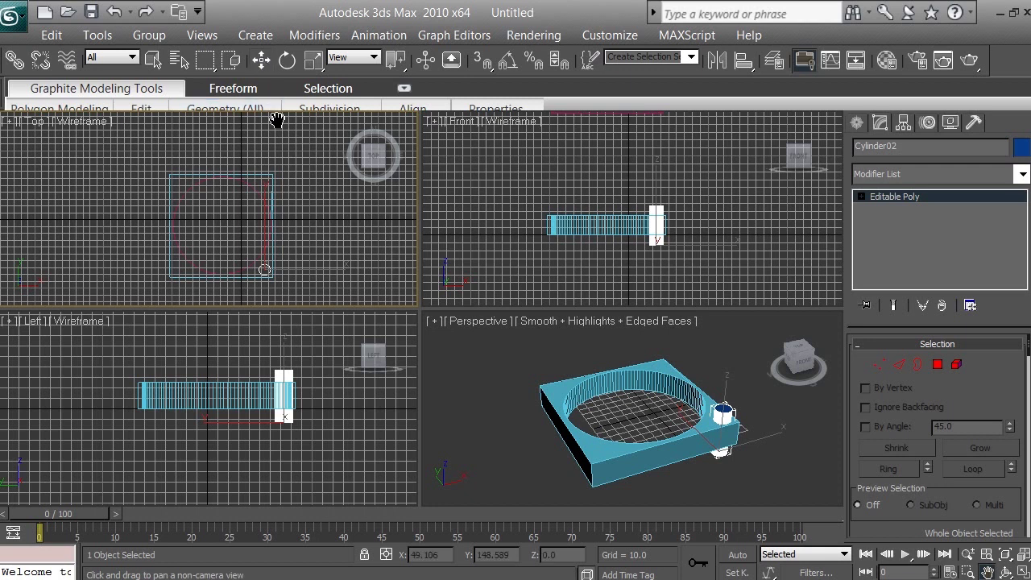
- Move the copied cylinder along X to the box's lower-left corner in the Top view, to an X position of about -89.82
left_click(267, 66)
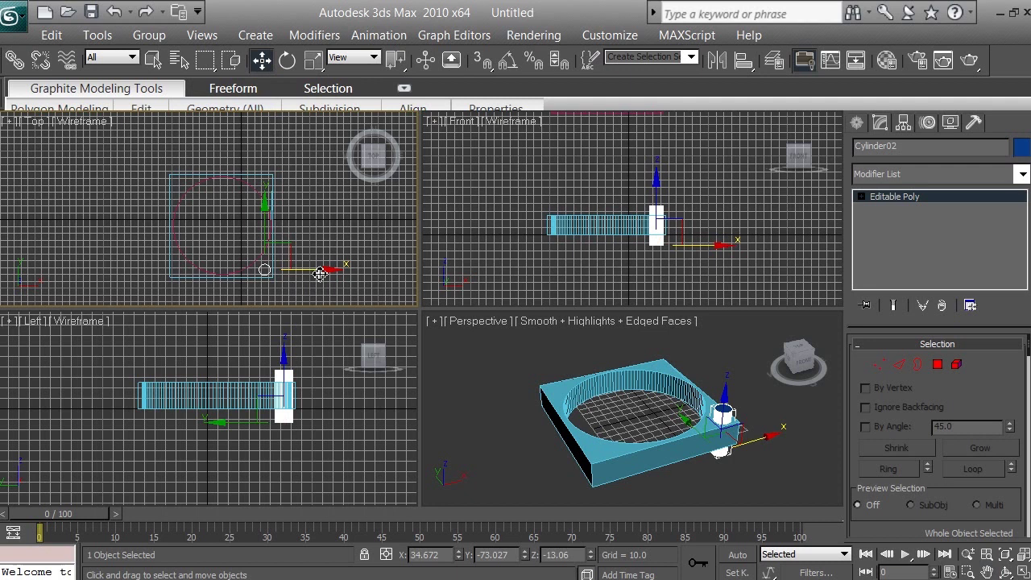
left_click_drag(320, 274, 235, 274)
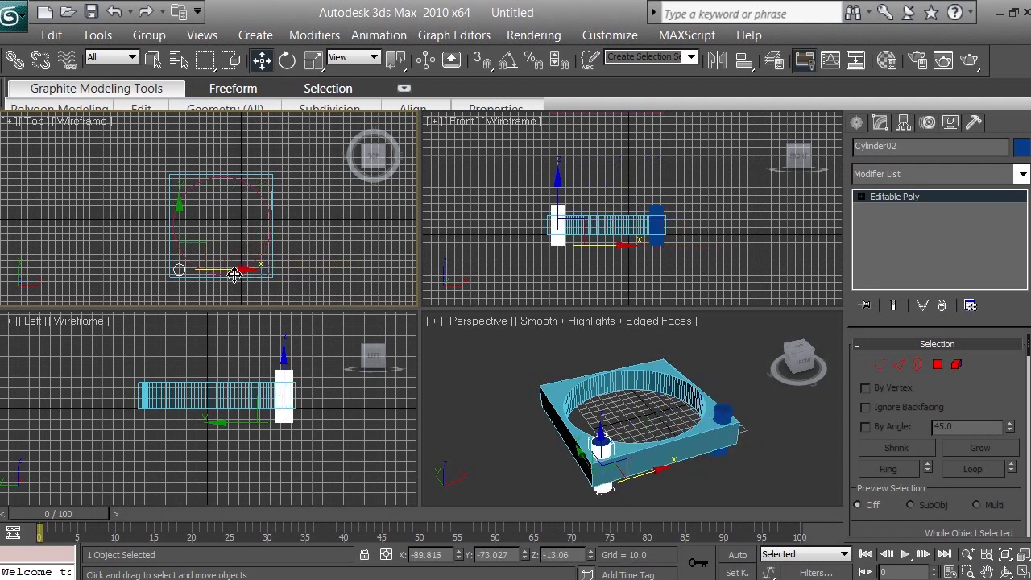
right_click(245, 284)
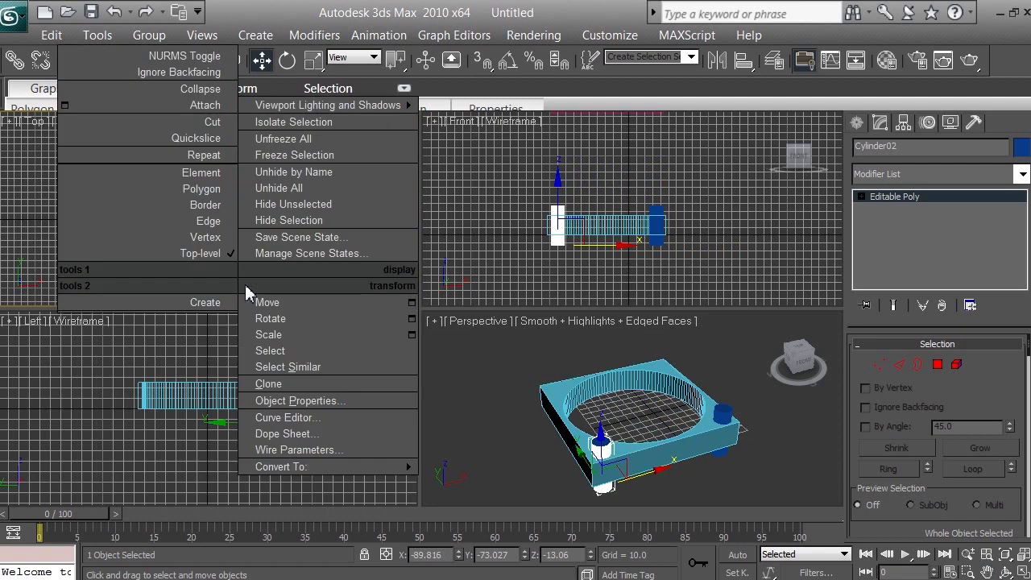
- Fine-tune the copied cylinder's spot in the lower-left corner by moving it along X to about -92.31 in the Top view
left_click(968, 554)
left_click_drag(169, 295, 177, 232)
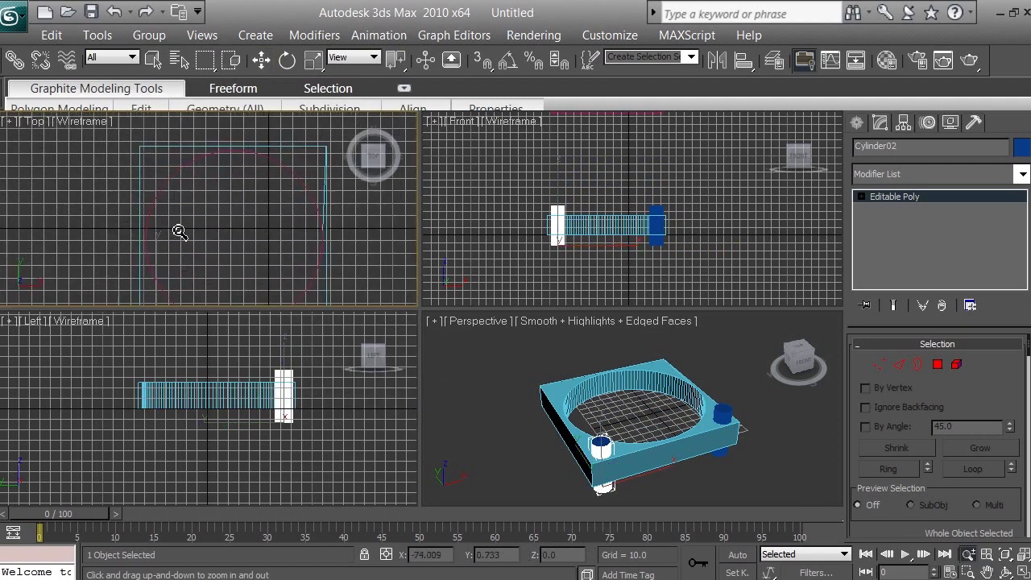
left_click(987, 572)
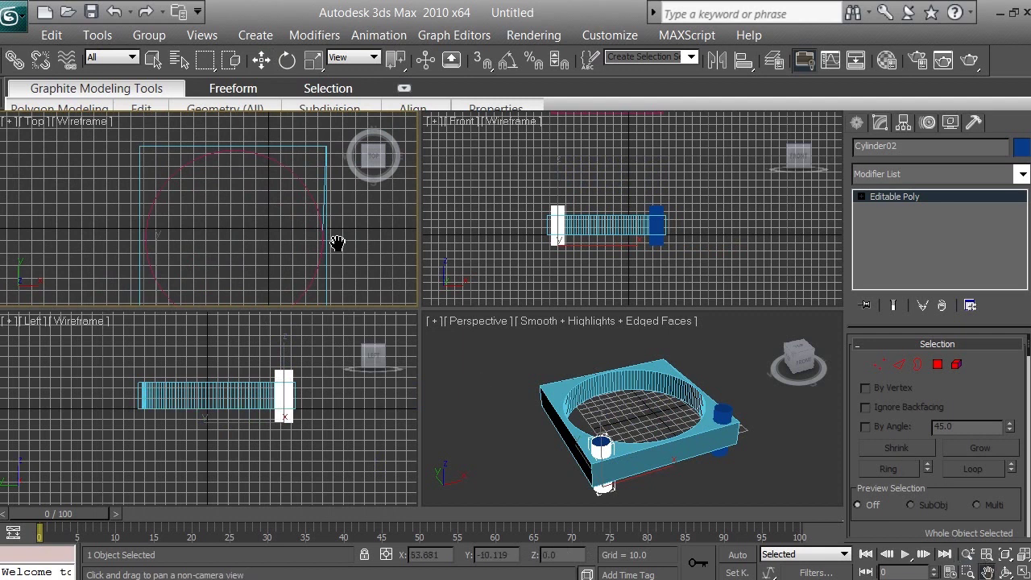
left_click_drag(338, 241, 320, 193)
scroll(300, 211, "up", 3)
left_click_drag(289, 227, 197, 219)
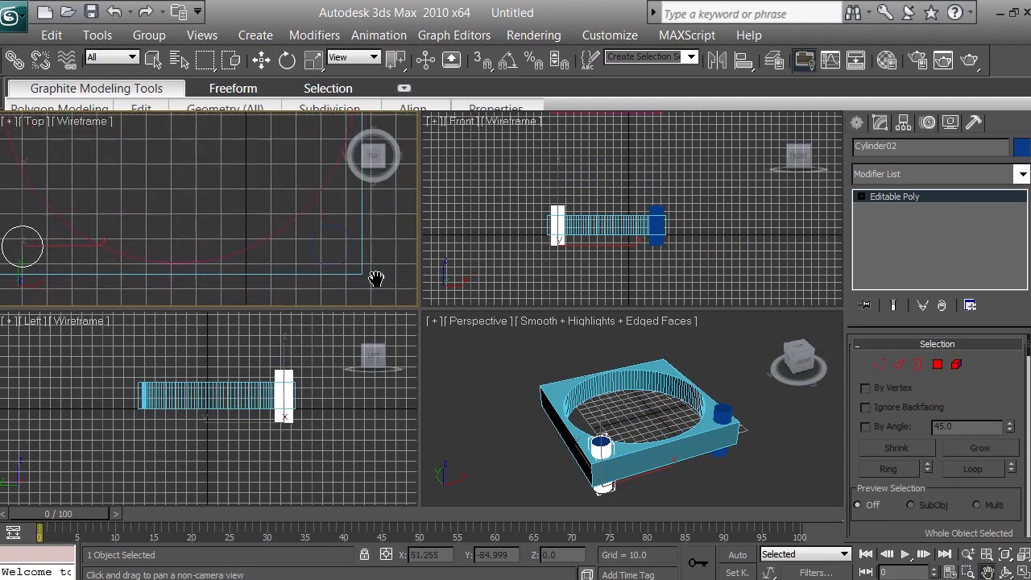
left_click_drag(96, 250, 232, 255)
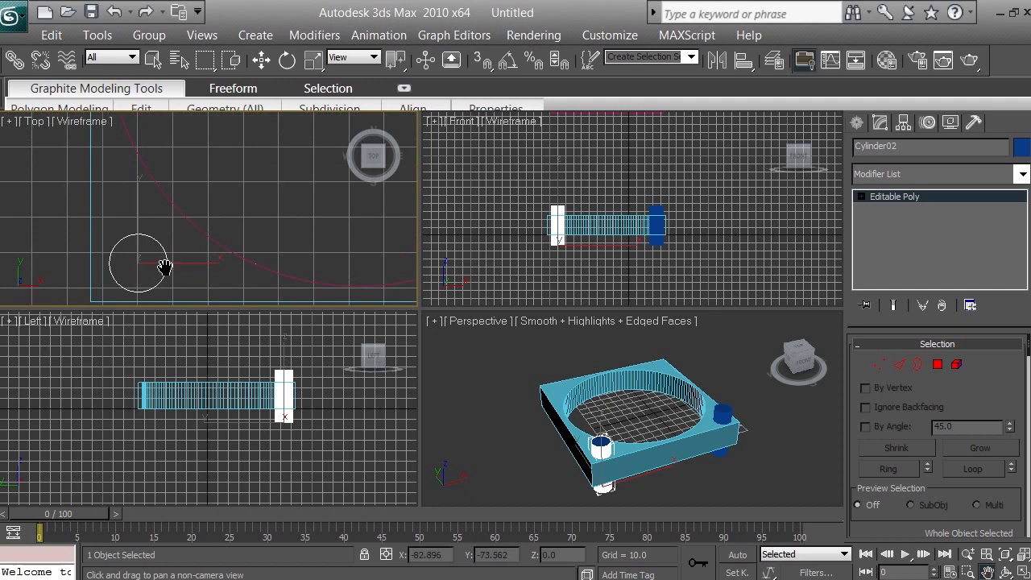
scroll(198, 230, "up", 1)
left_click_drag(163, 267, 209, 232)
key("w")
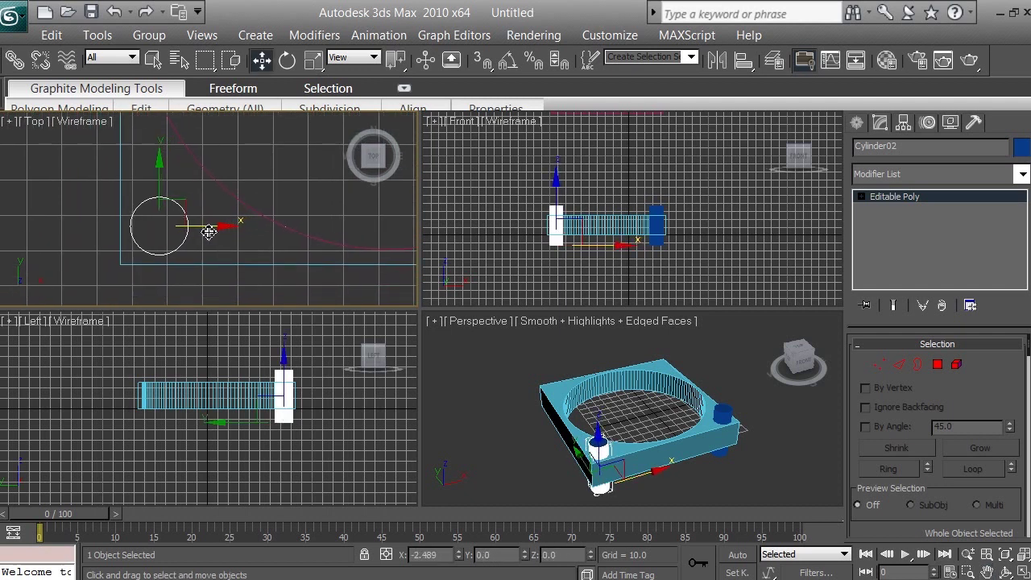
scroll(244, 238, "down", 1)
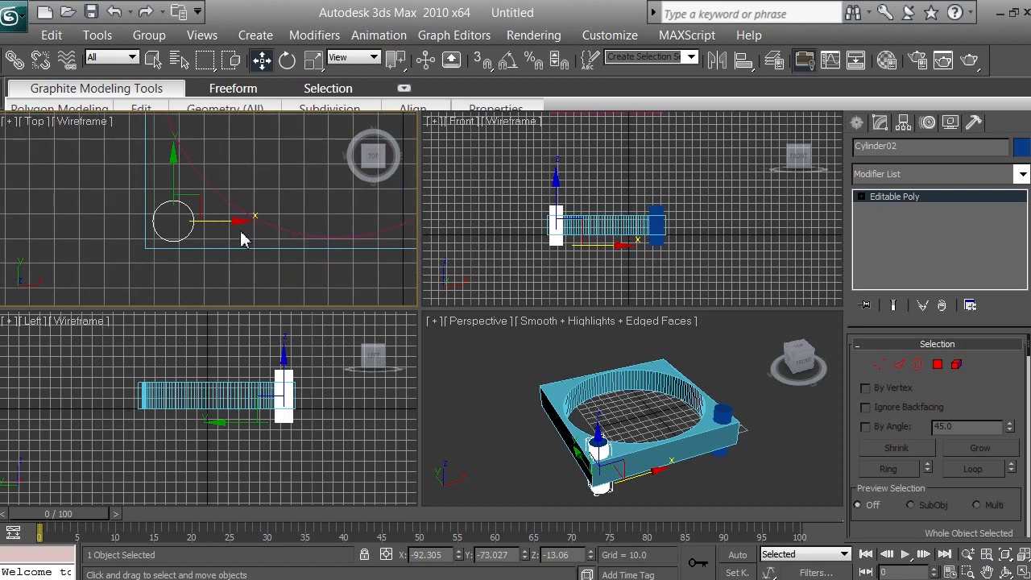
- Clone the lower-left cylinder as a Copy and move it along Y to the upper-left corner in the Top view, to about 52.98
left_click(968, 554)
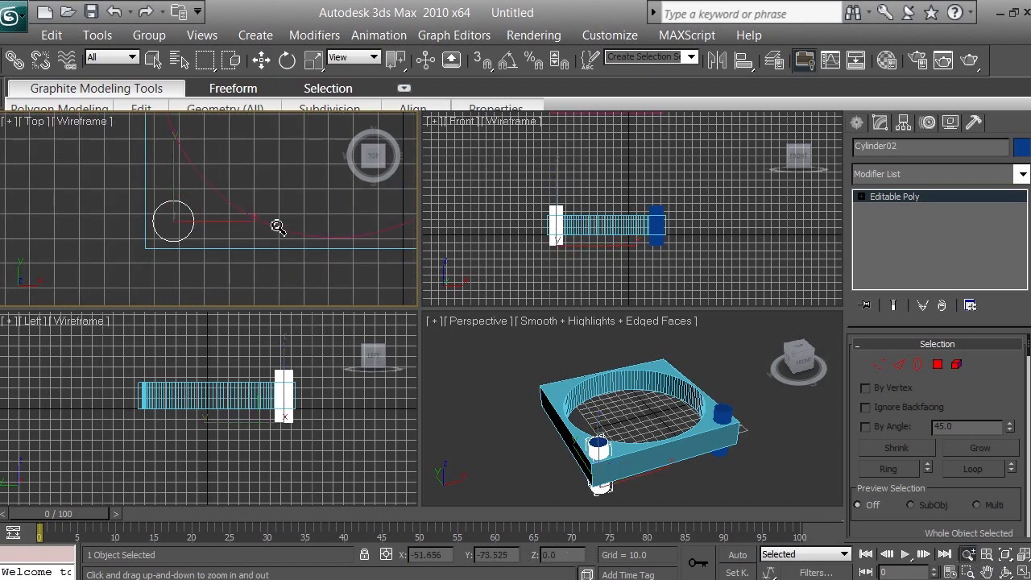
left_click_drag(278, 227, 287, 330)
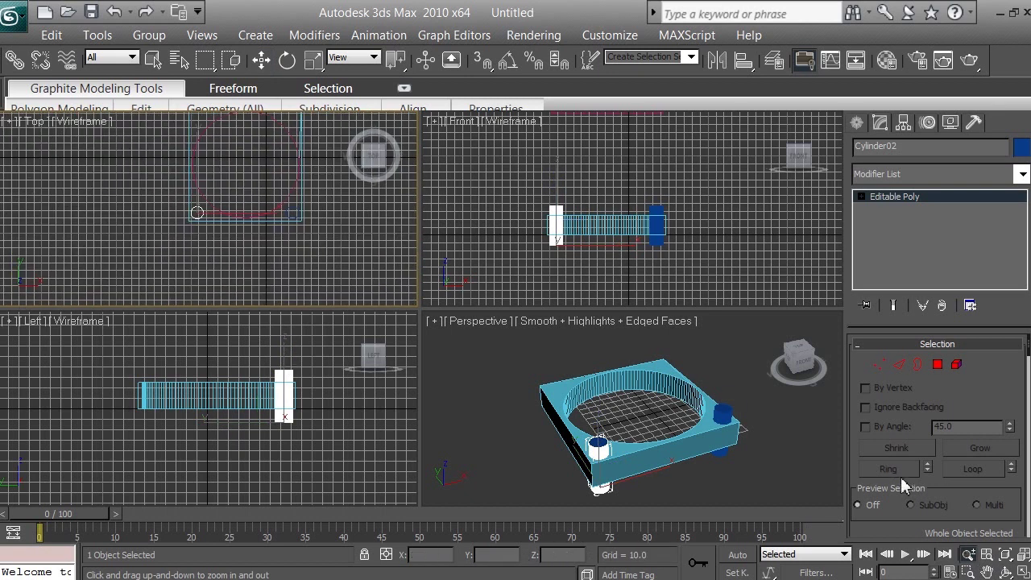
left_click(988, 572)
left_click_drag(273, 161, 269, 229)
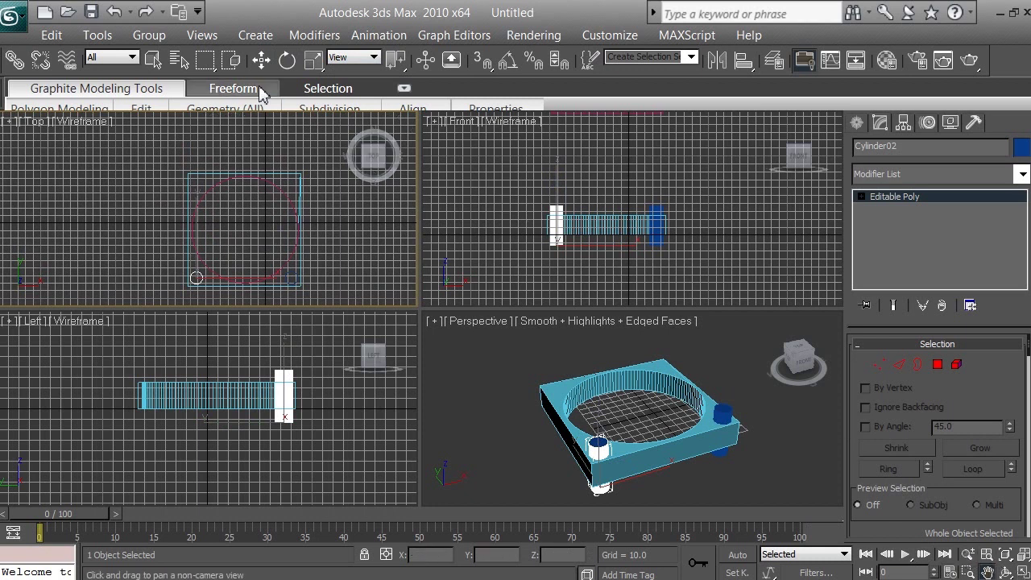
left_click(52, 35)
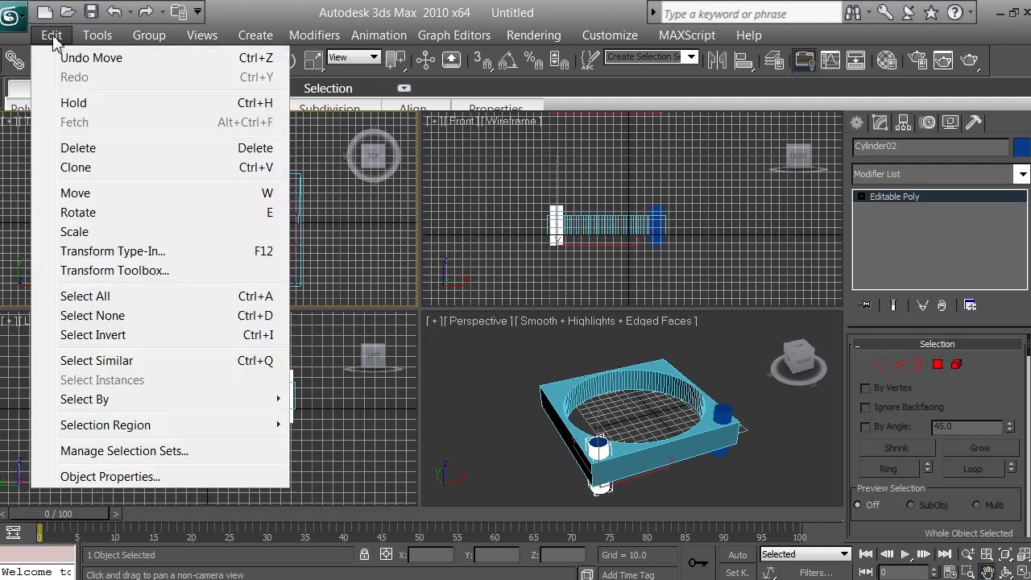
left_click(82, 168)
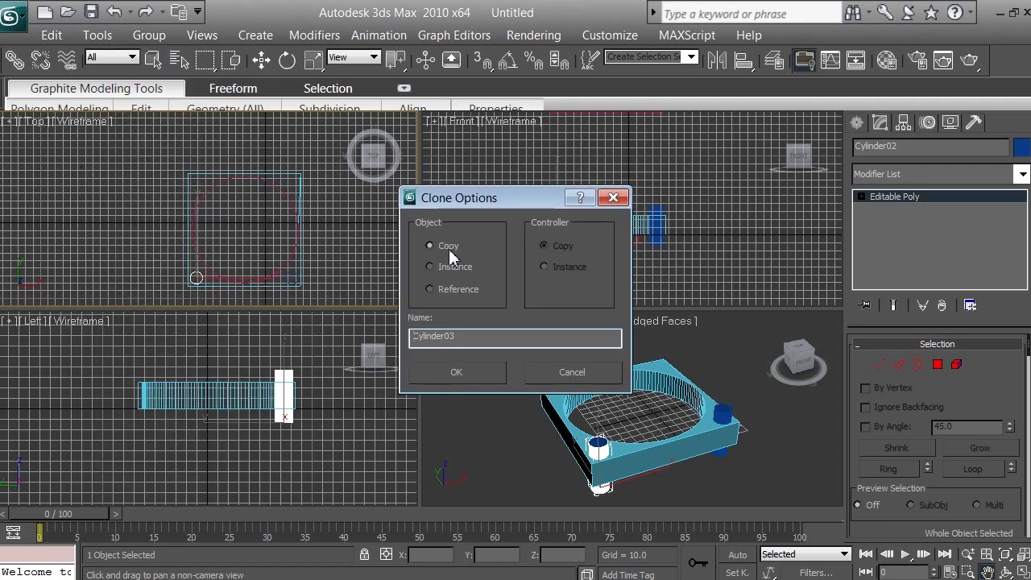
left_click(470, 377)
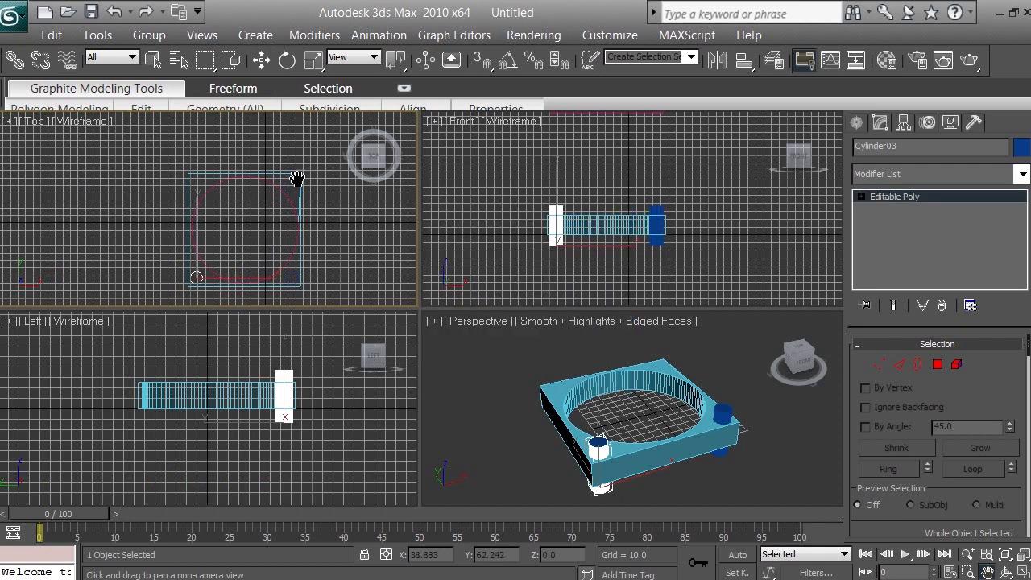
left_click(262, 63)
left_click_drag(201, 237, 203, 144)
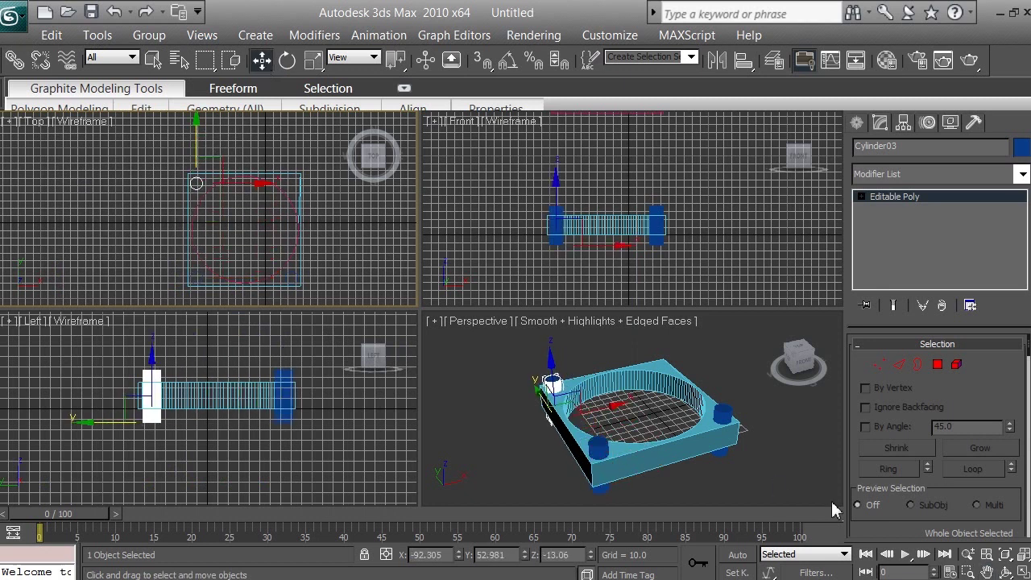
- Fine-tune the upper-left cylinder's spot in the box corner by moving it along Y to about 54.79 in the Top view
left_click(967, 554)
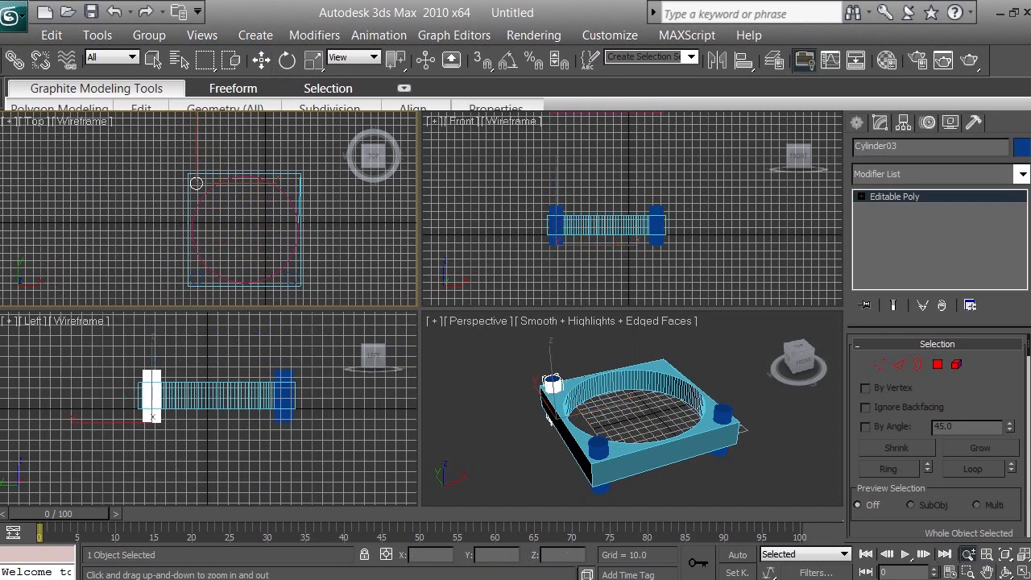
mouse_move(240, 245)
left_mouse_down()
mouse_move(194, 175)
mouse_move(201, 117)
left_mouse_up()
left_click(222, 89)
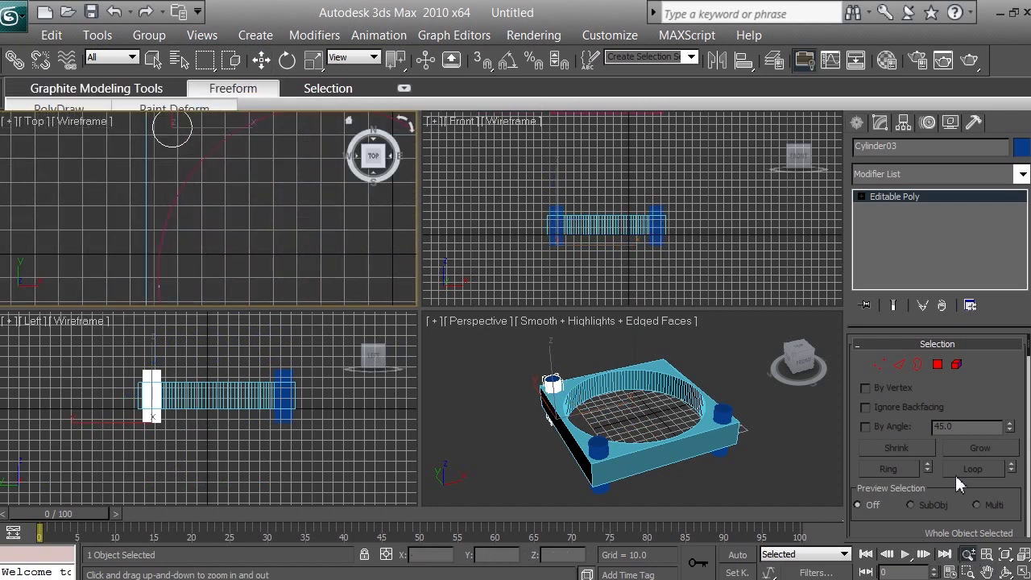
left_click(986, 570)
left_click_drag(230, 189, 289, 266)
scroll(311, 267, "up", 2)
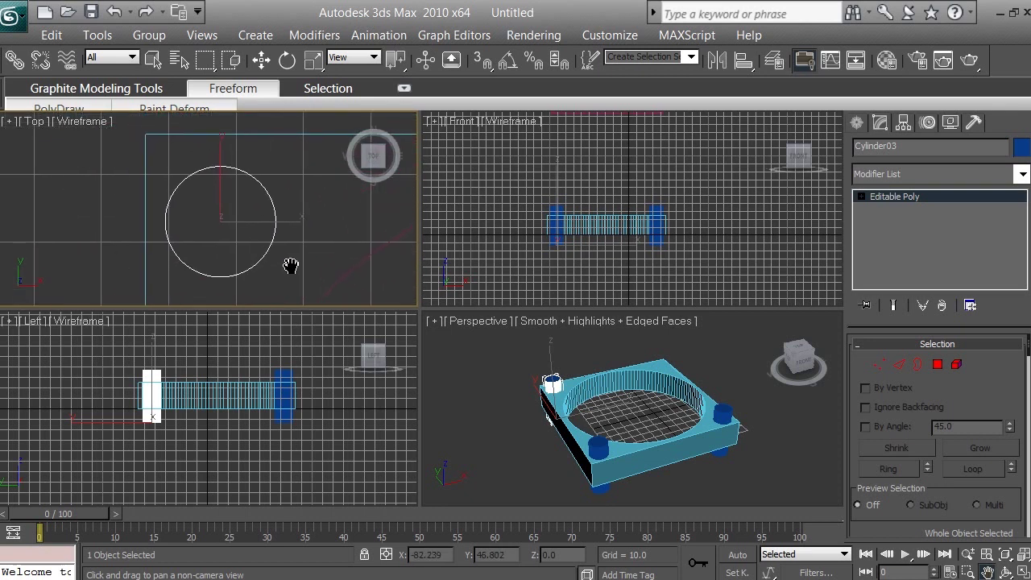
scroll(261, 223, "up", 3)
scroll(204, 223, "down", 2)
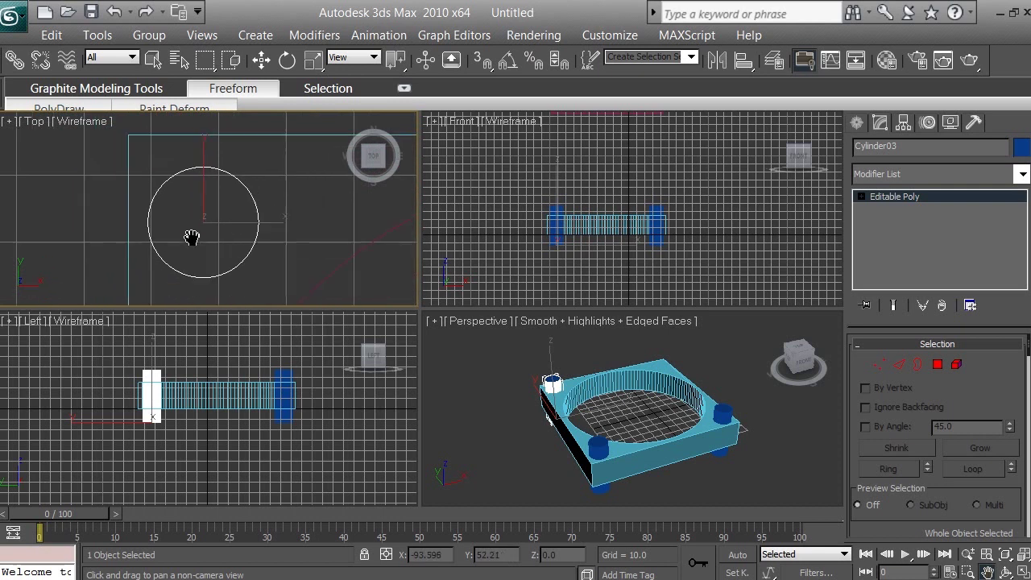
key("w")
left_click_drag(208, 168, 206, 156)
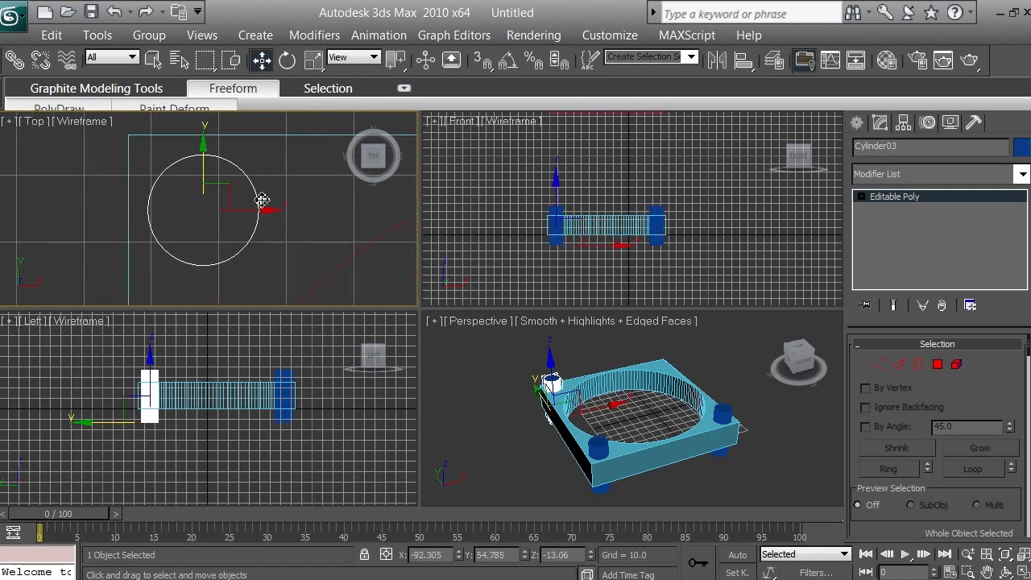
- Clone the upper-left cylinder as a Copy and move it along X to the box's upper-right corner, to about 33.56
scroll(262, 200, "down", 5)
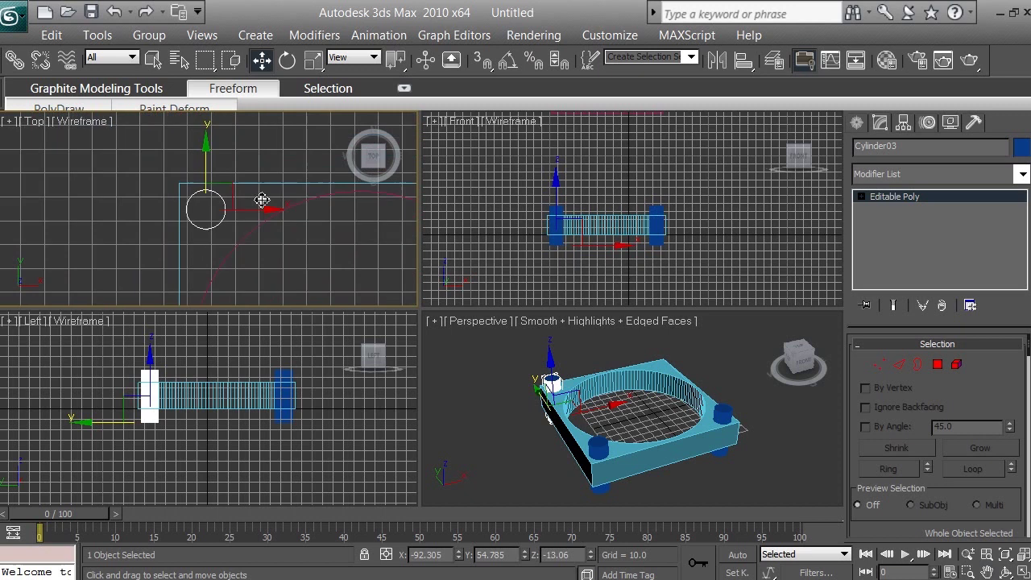
left_click(989, 572)
left_click_drag(346, 270, 154, 179)
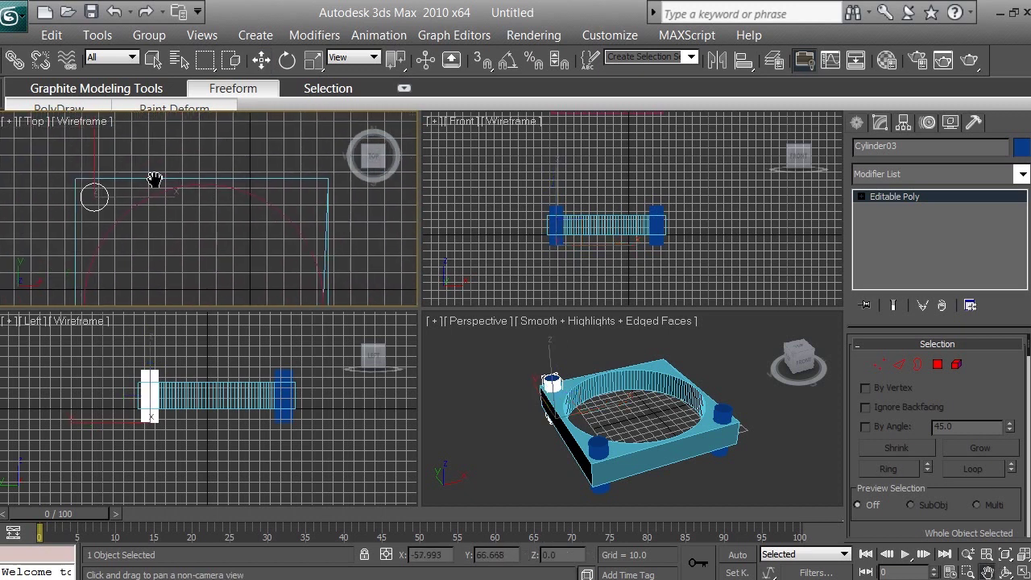
left_click(50, 34)
left_click(87, 166)
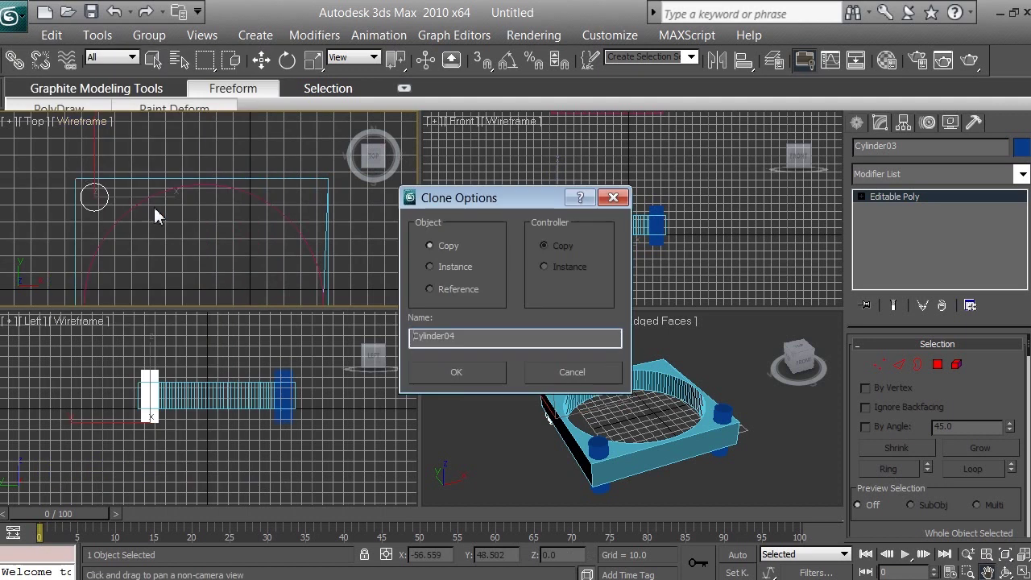
left_click(468, 381)
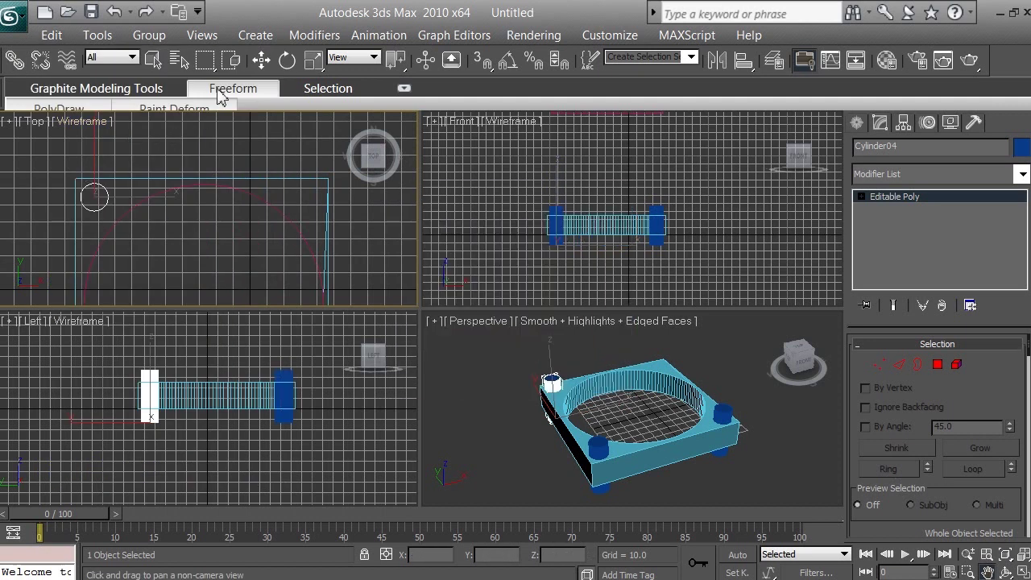
left_click(260, 61)
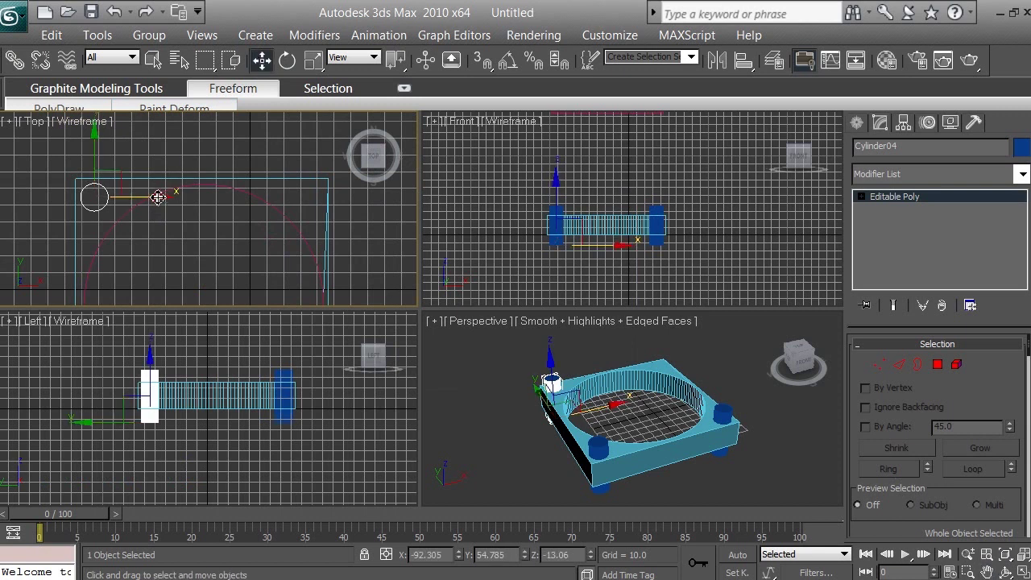
left_click_drag(158, 200, 368, 198)
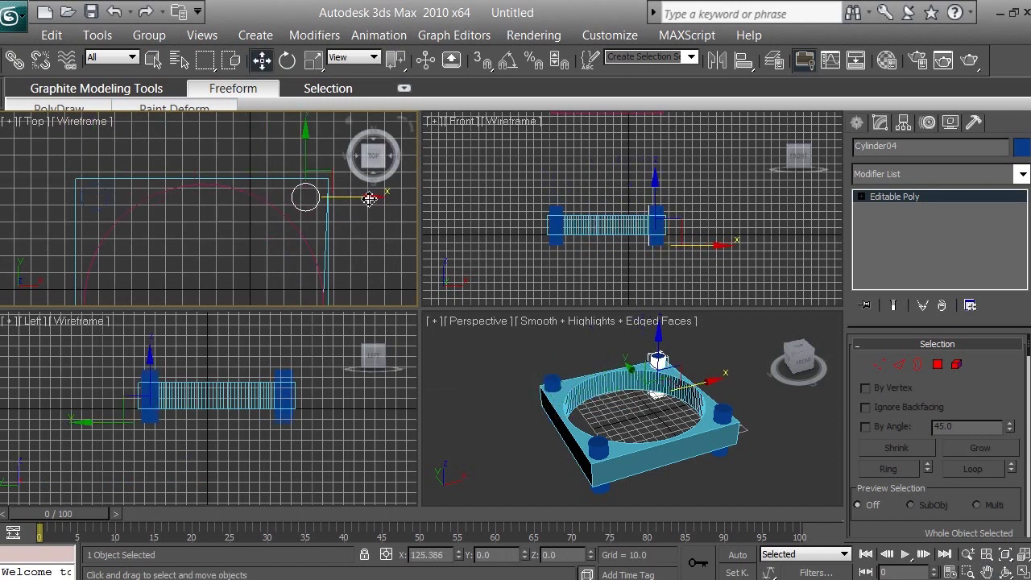
- Fine-tune the upper-right cylinder's spot in the Top view by moving it to about Y 54.37 and X 34.26
left_click(967, 555)
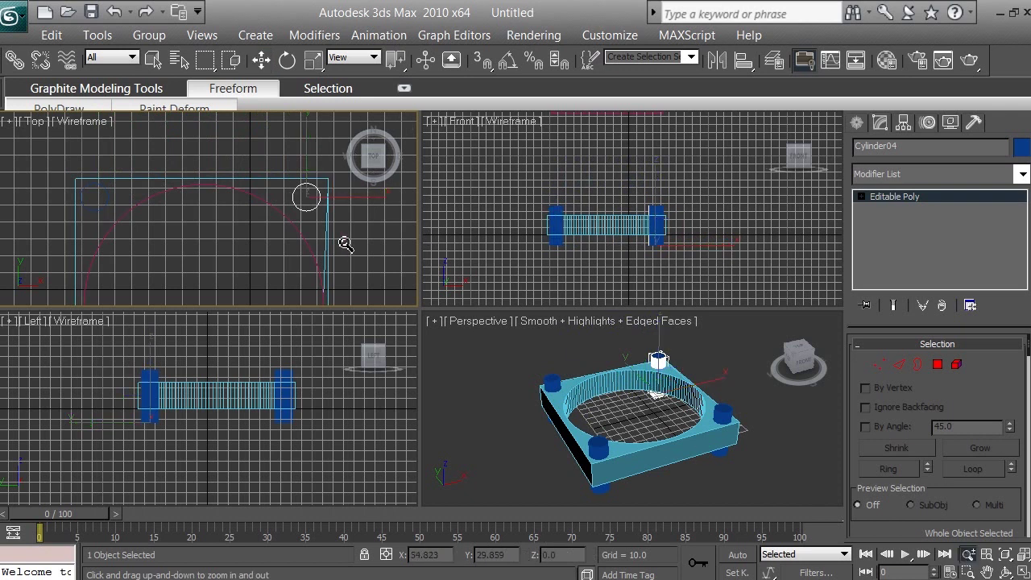
left_click_drag(343, 242, 338, 131)
left_click(987, 571)
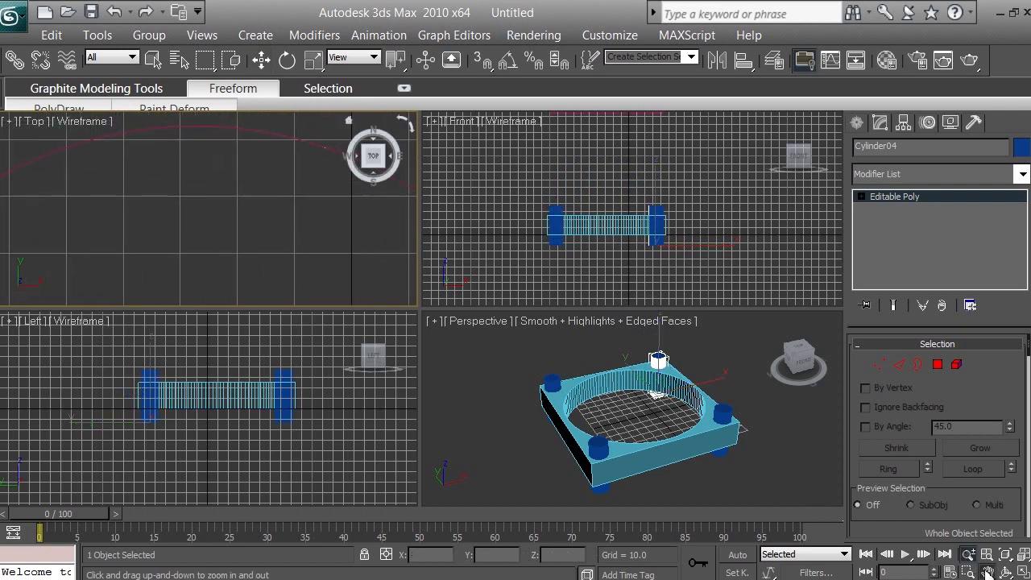
left_click_drag(343, 253, 251, 260)
key("w")
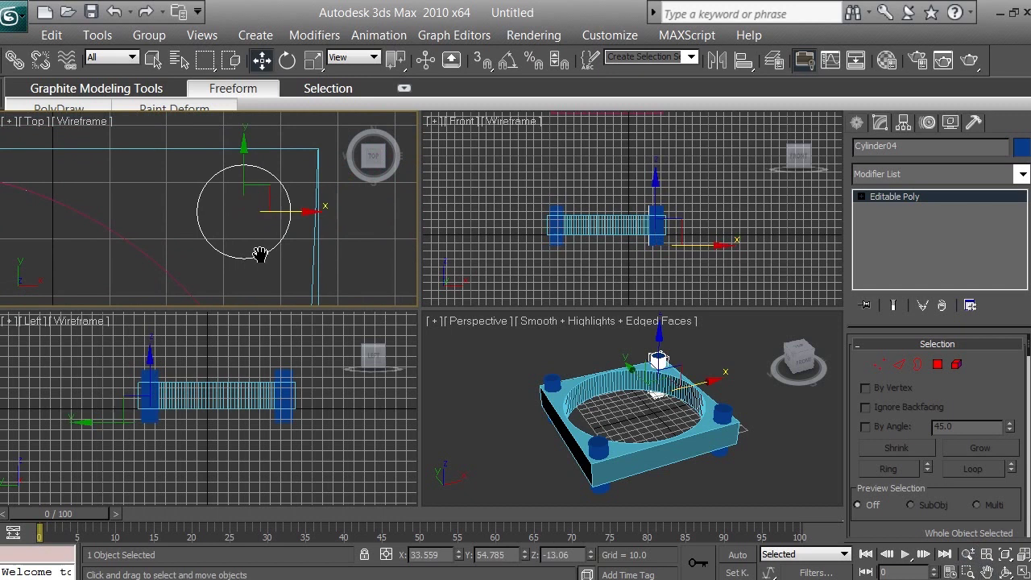
left_click_drag(249, 168, 251, 170)
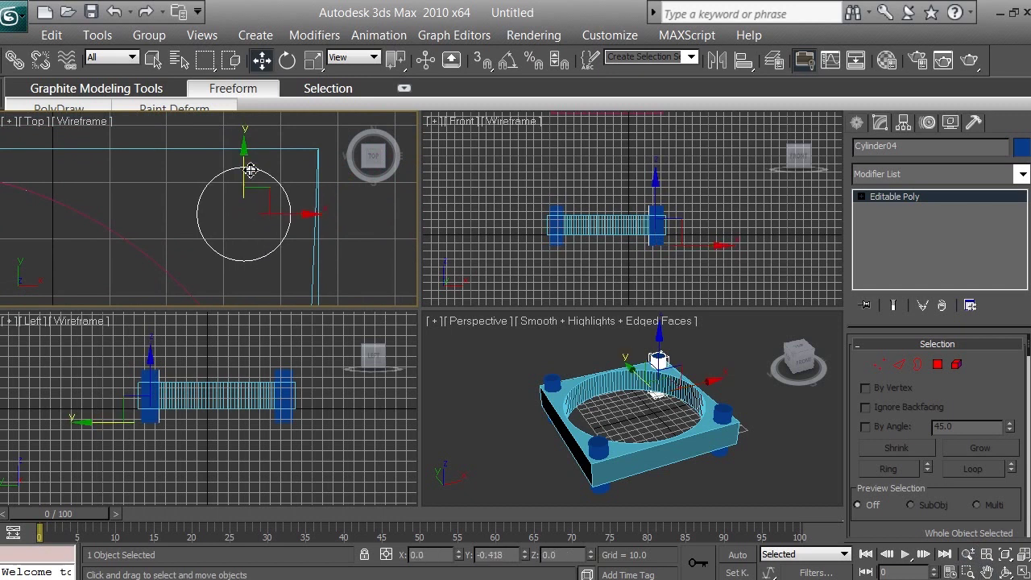
left_click_drag(301, 214, 306, 216)
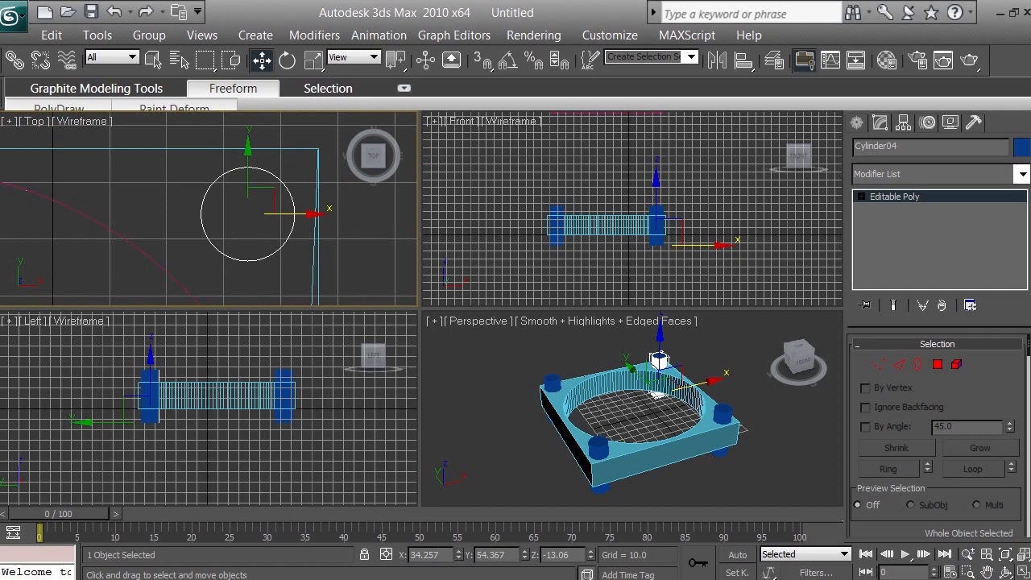
left_click(967, 554)
left_click_drag(288, 255, 293, 336)
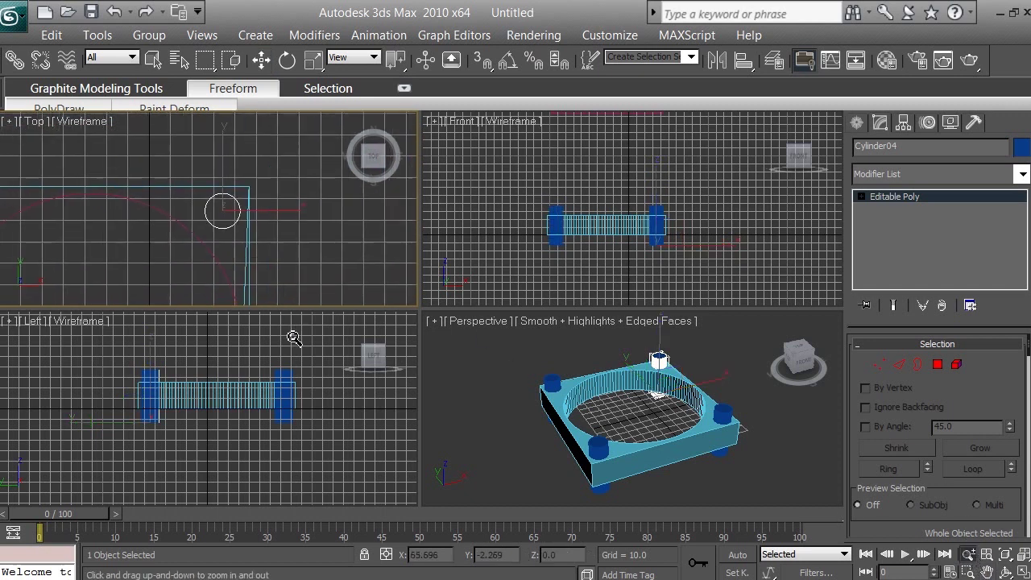
left_click(986, 572)
scroll(232, 202, "down", 3)
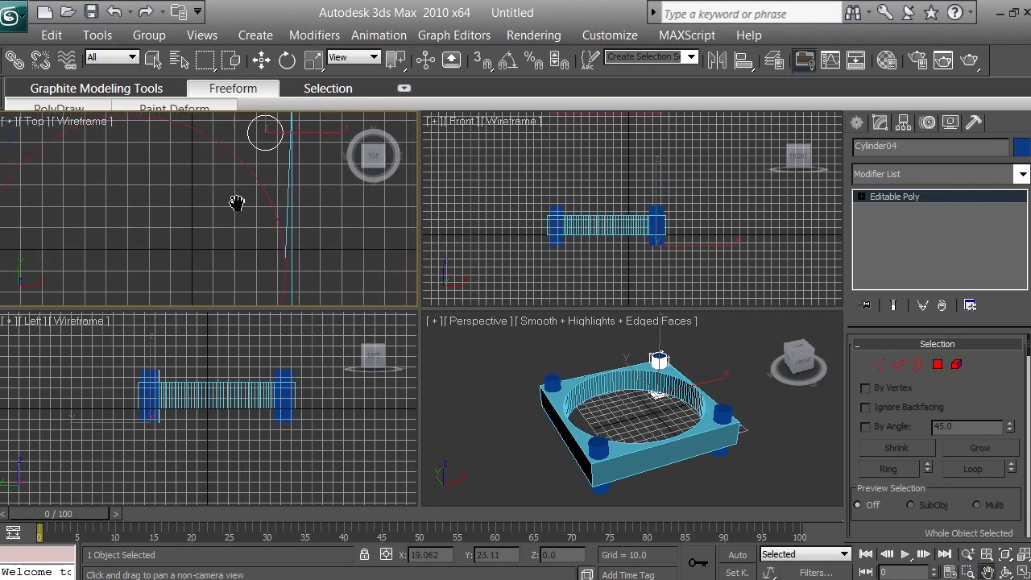
mouse_move(233, 202)
left_mouse_down()
mouse_move(246, 202)
mouse_move(225, 225)
mouse_move(252, 196)
left_mouse_up()
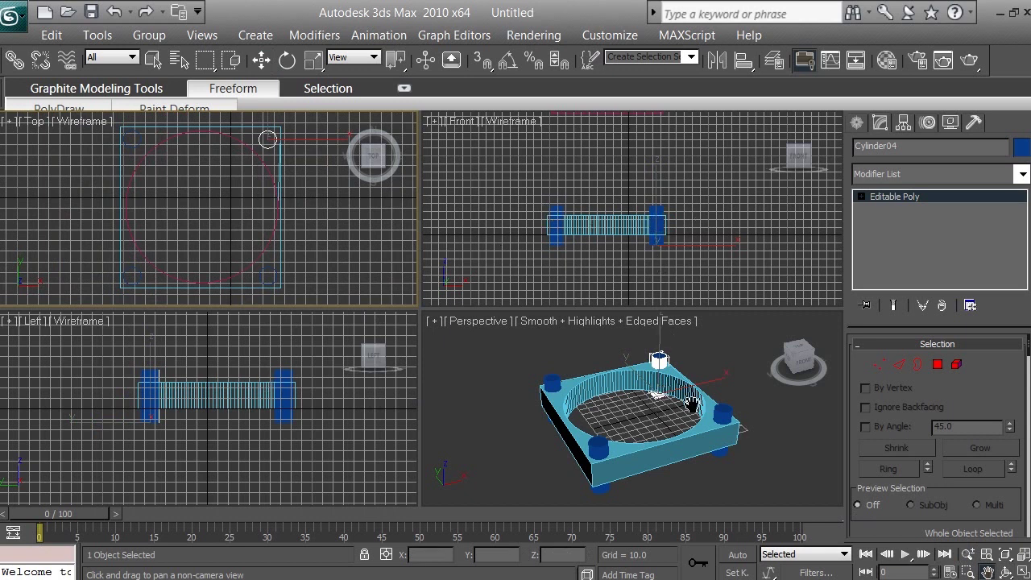
- Select the base box and bring up the Compound Objects creation tools
left_click(154, 61)
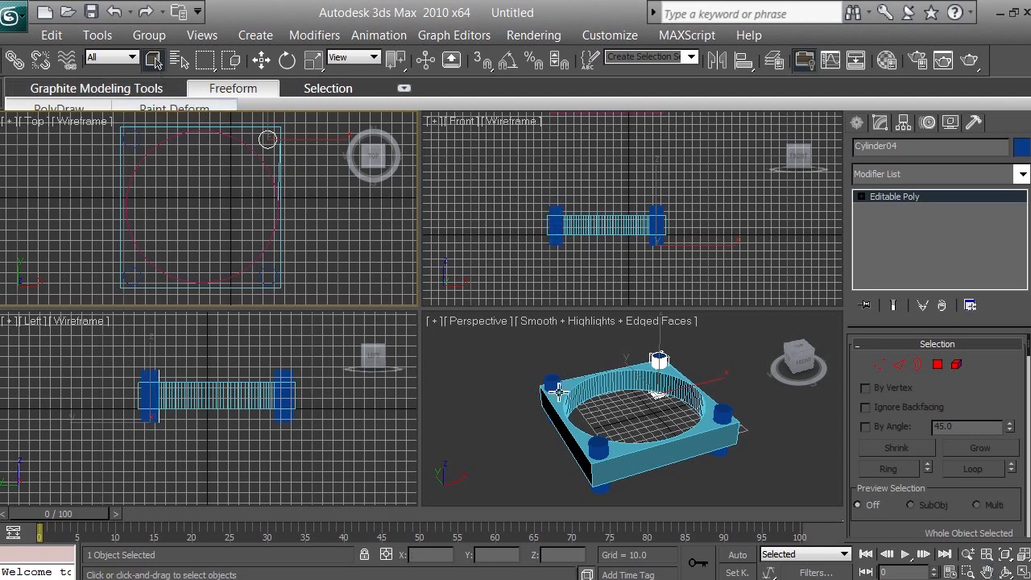
left_click(665, 461)
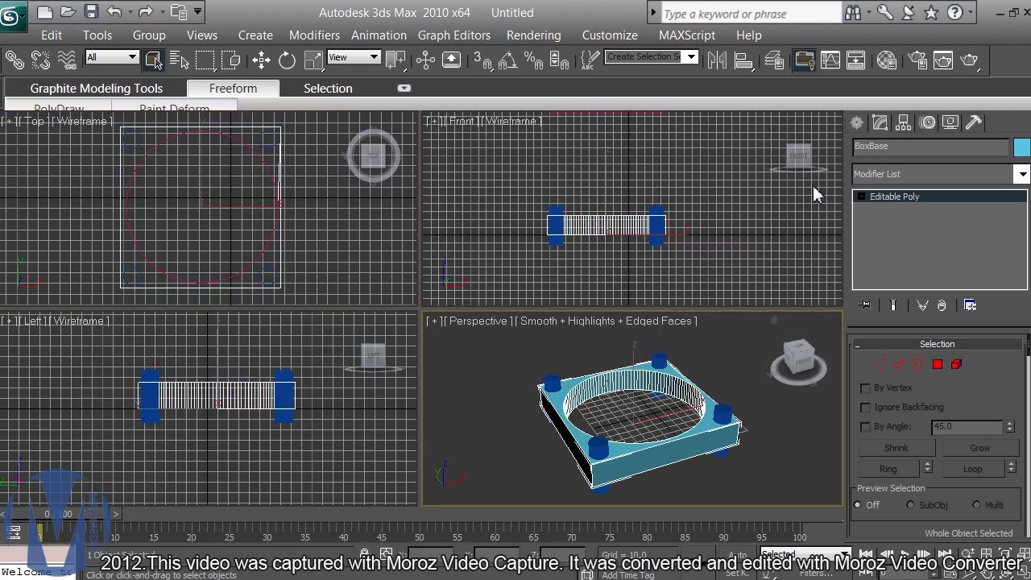
left_click(857, 123)
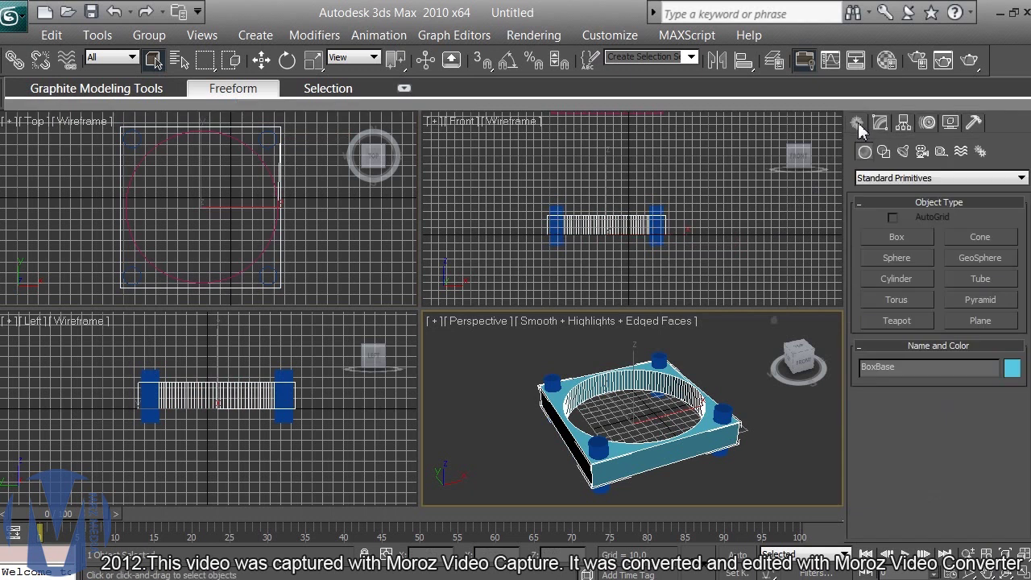
left_click(880, 184)
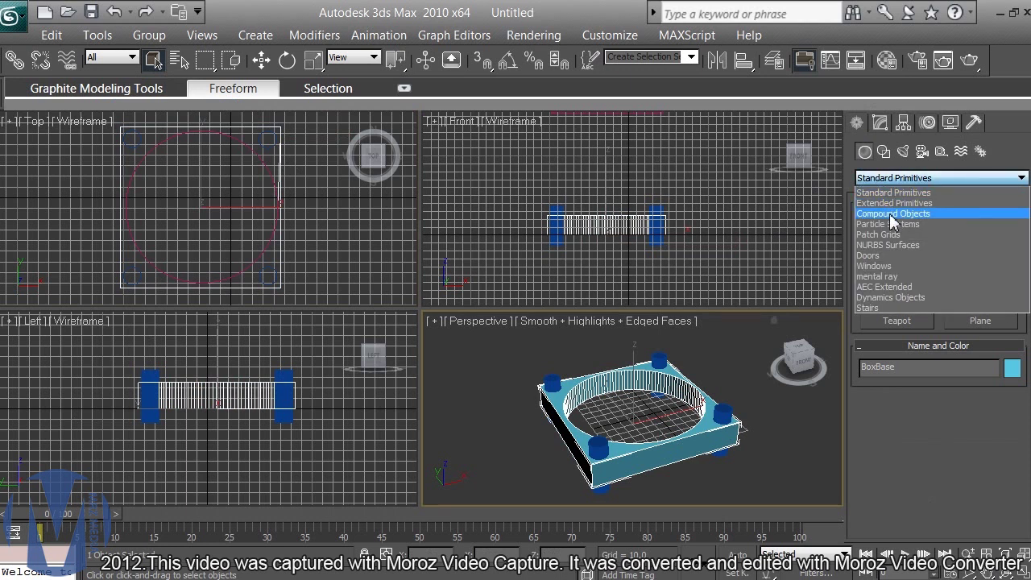
left_click(892, 214)
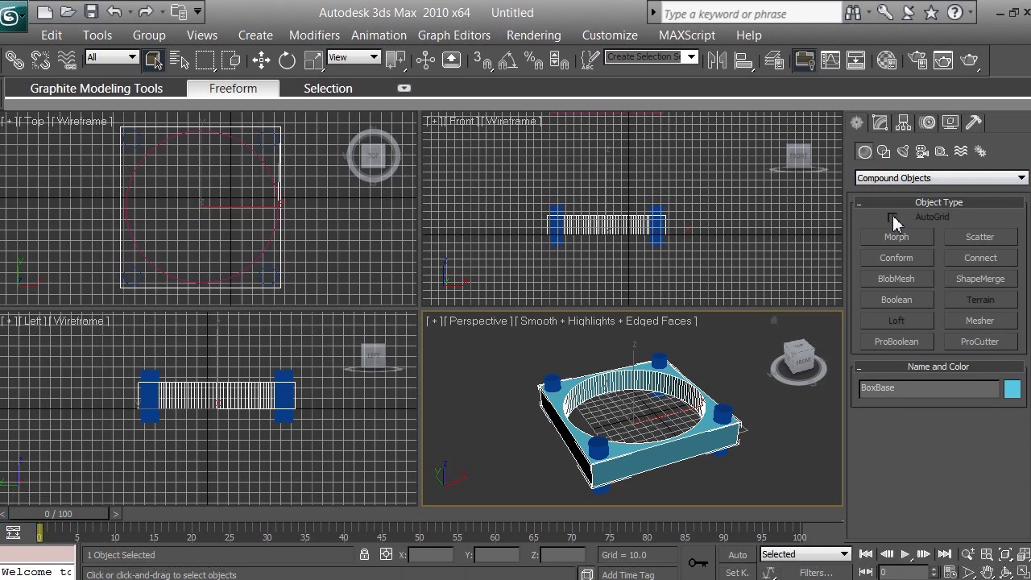
- Try to cut a corner hole by Boolean-subtracting the lower-right cylinder, Cylinder01, from the base box with the Move option
left_click(900, 301)
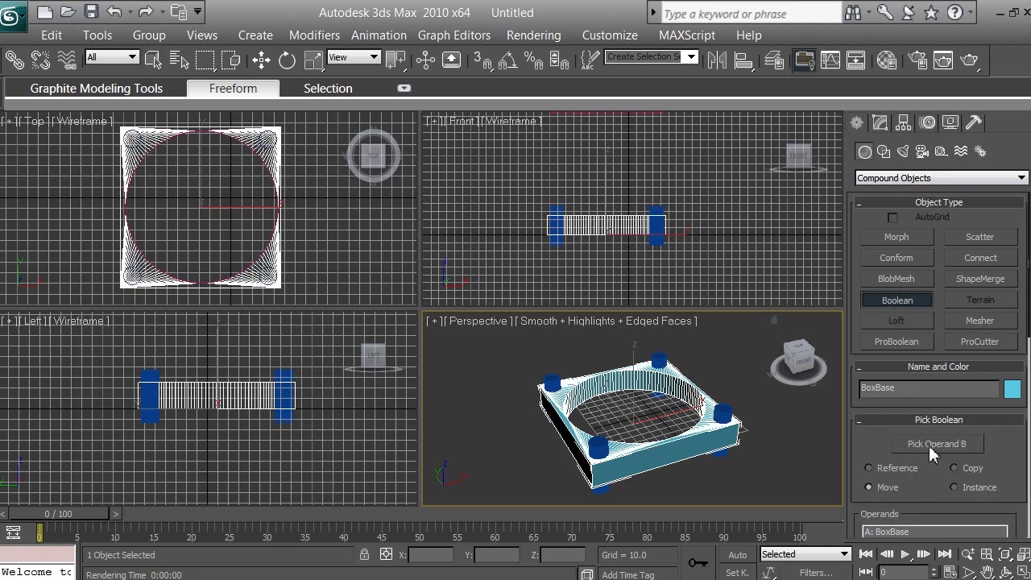
left_click(929, 445)
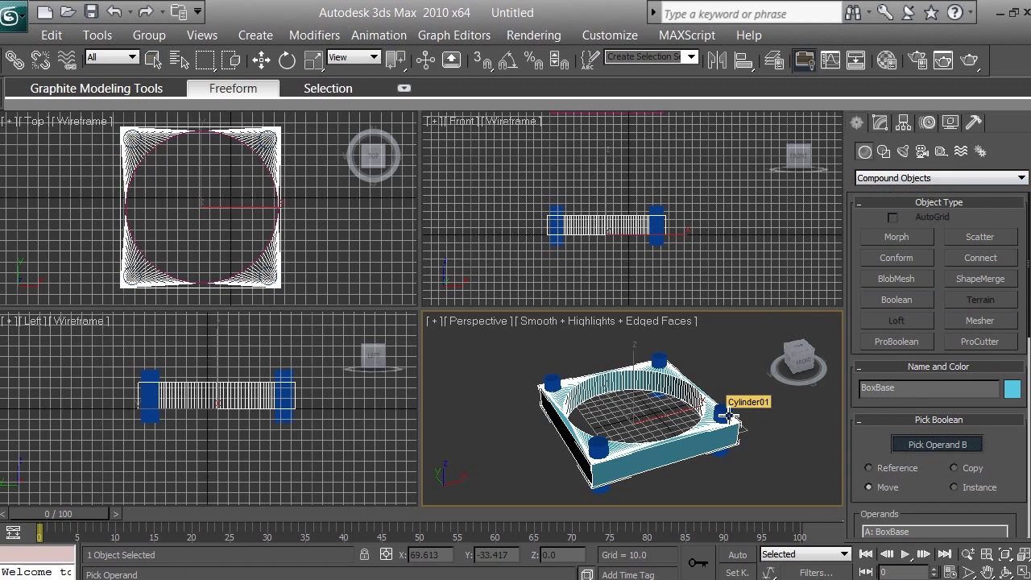
left_click(728, 414)
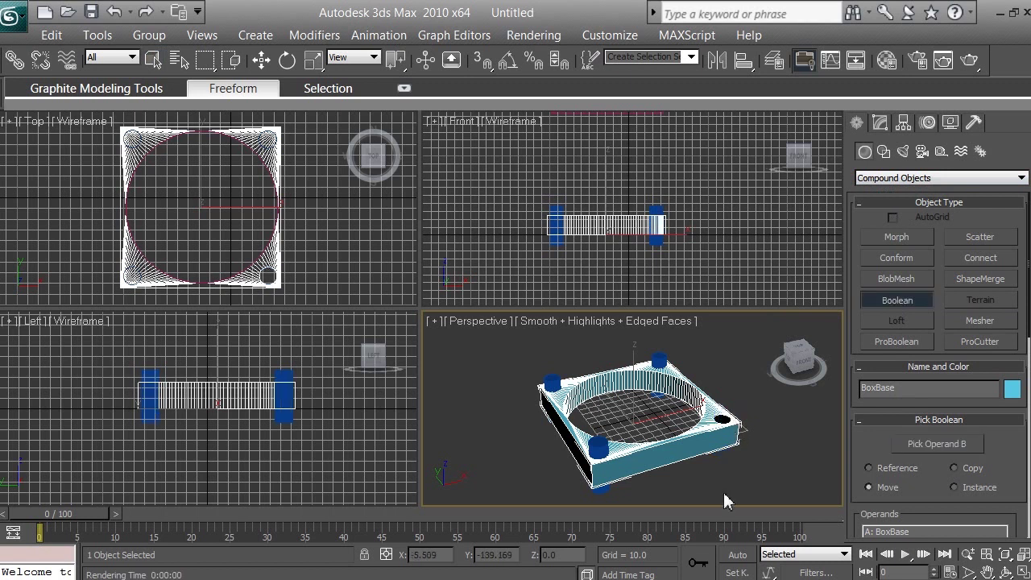
- Examine the cut base box from another angle and review the Boolean's operand, operation, display and update settings
left_click(1006, 572)
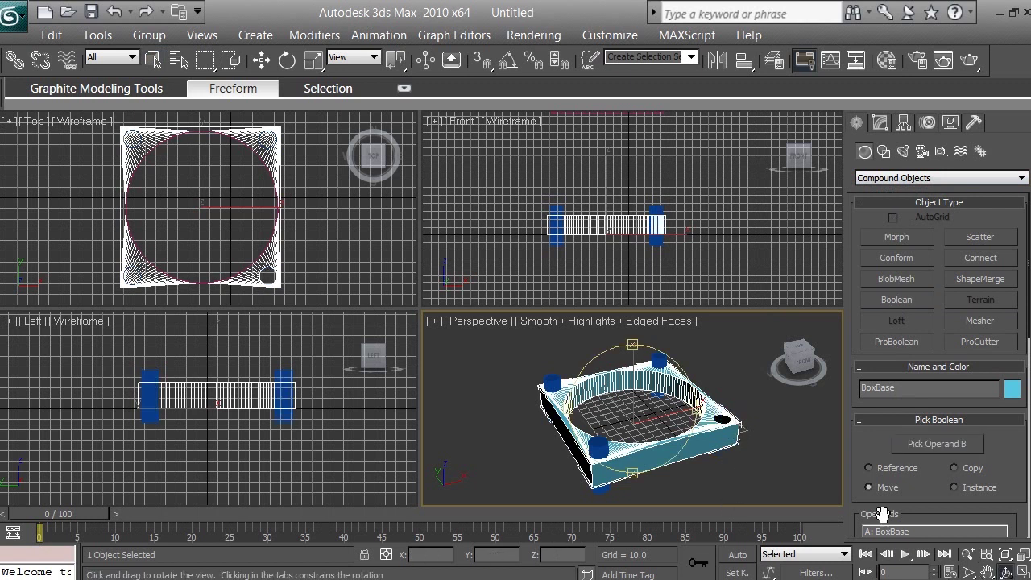
left_click_drag(642, 349, 618, 345)
scroll(1028, 330, "down", 1)
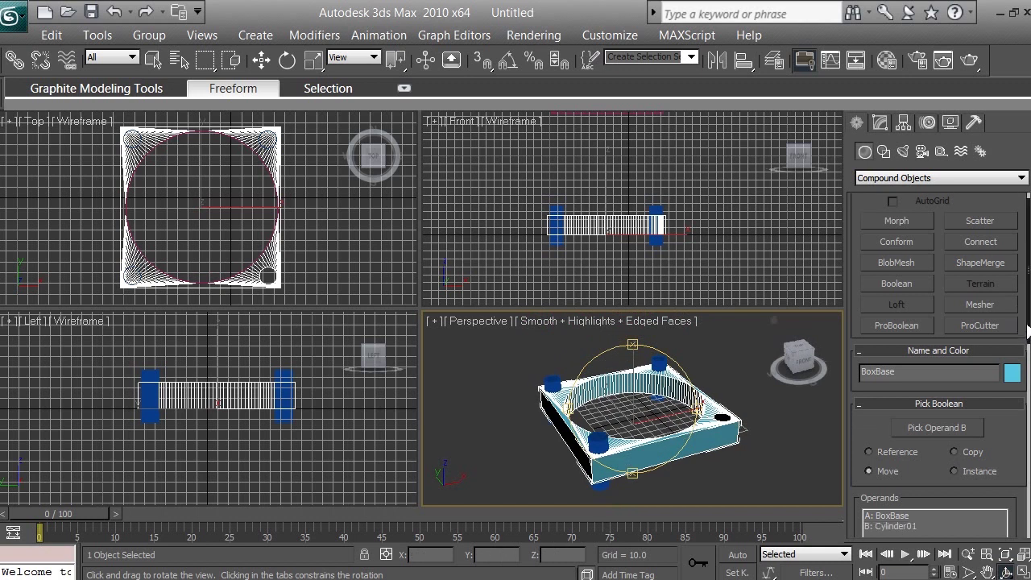
scroll(1027, 332, "down", 5)
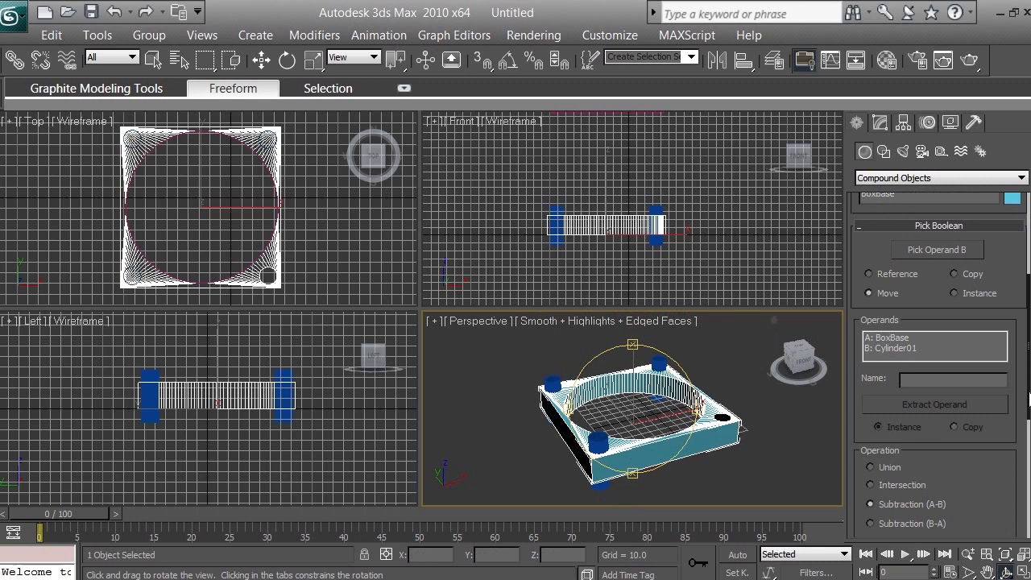
scroll(1028, 401, "down", 7)
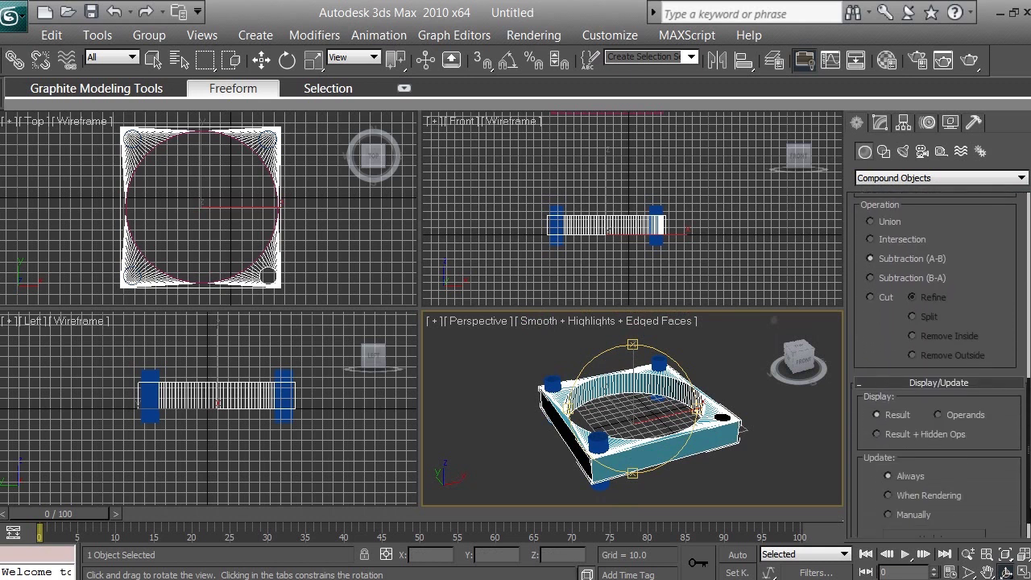
scroll(938, 362, "up", 1)
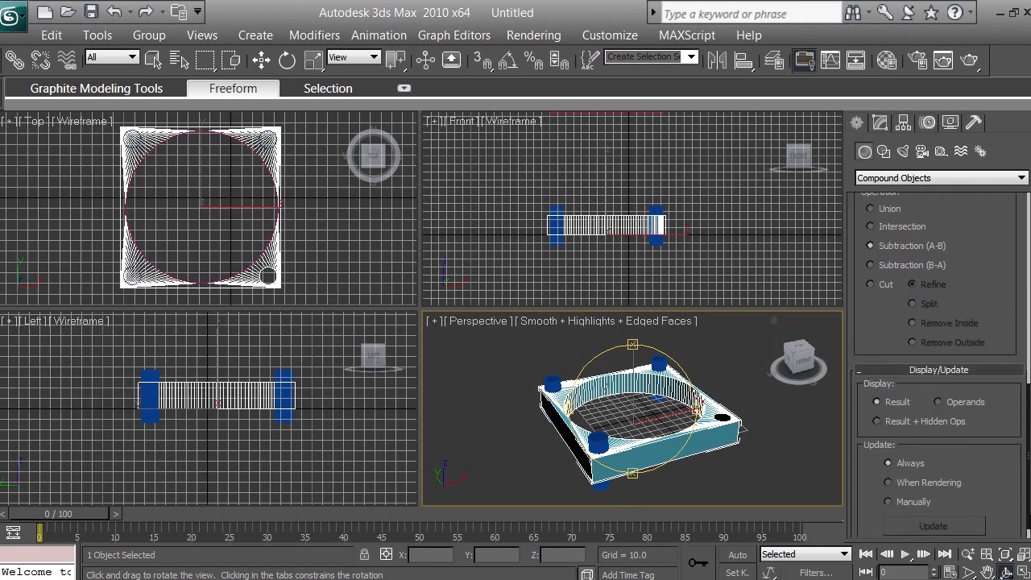
scroll(939, 362, "down", 1)
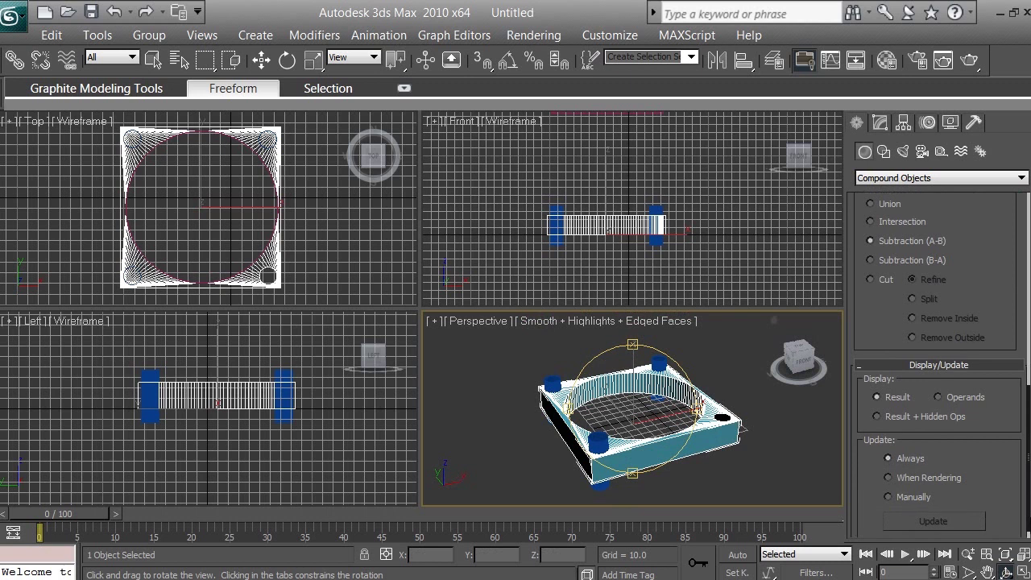
scroll(971, 442, "up", 2)
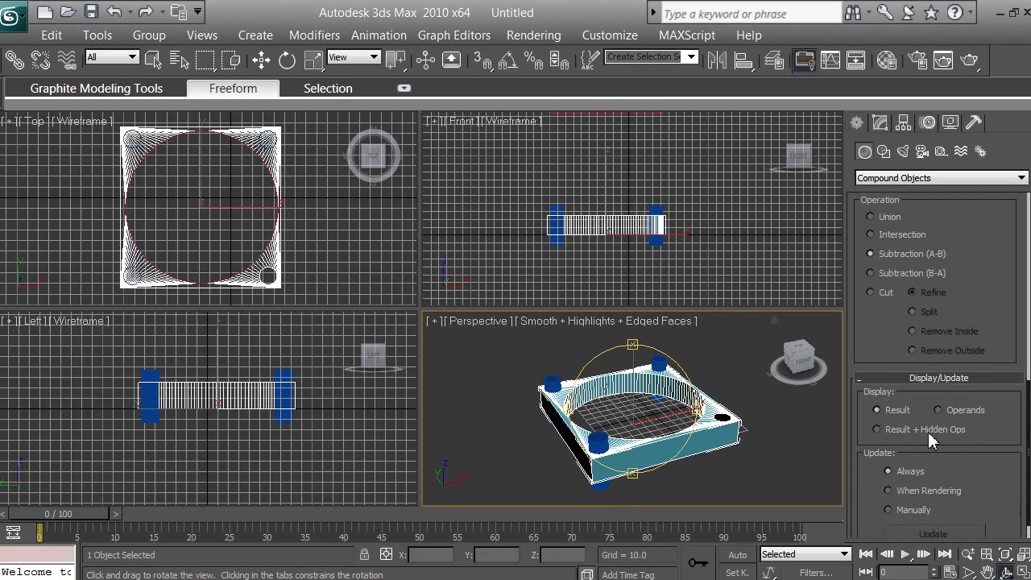
scroll(928, 431, "up", 5)
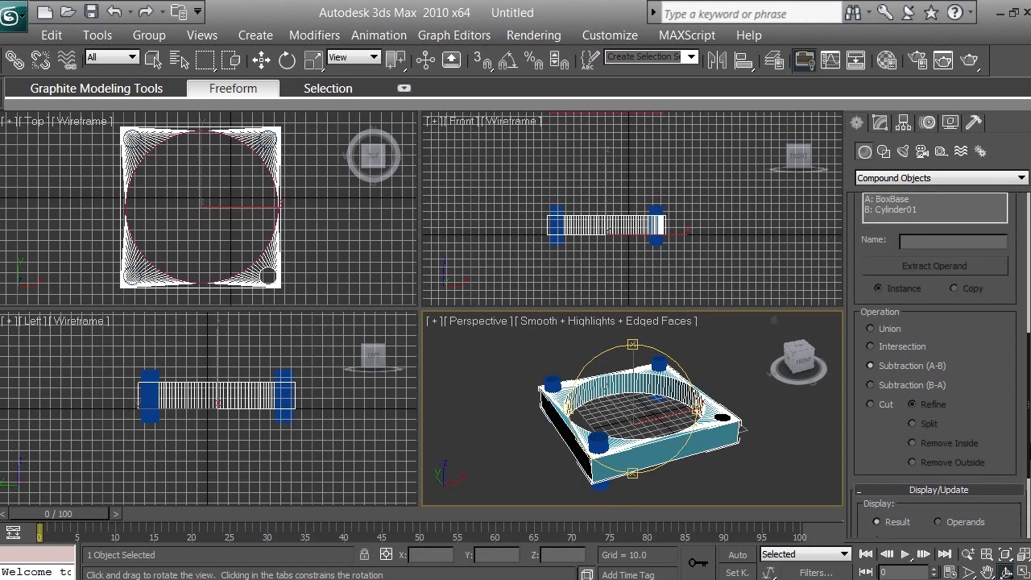
scroll(938, 362, "up", 6)
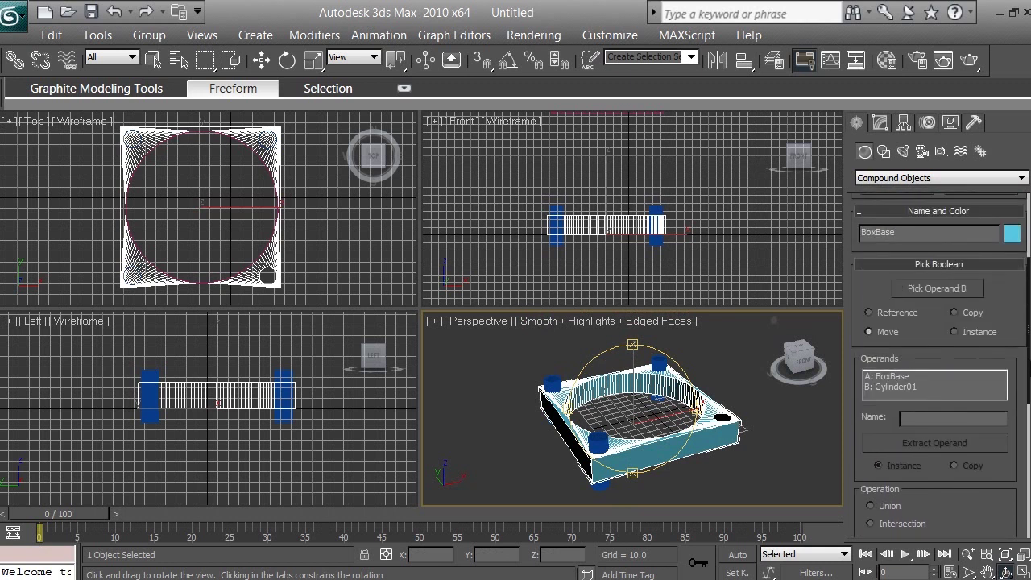
scroll(939, 362, "up", 2)
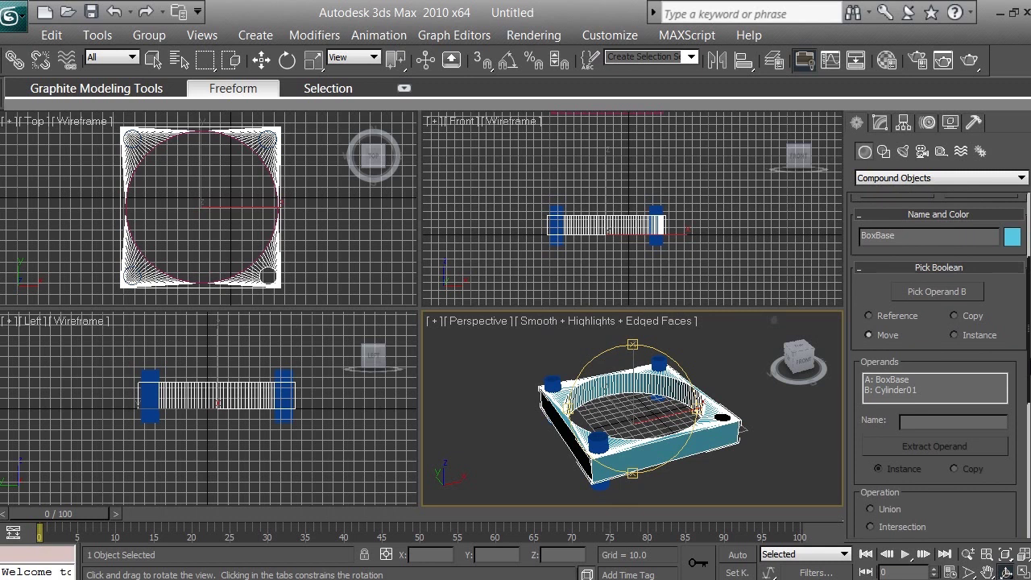
- Undo the Boolean subtraction on the base box
left_click(115, 15)
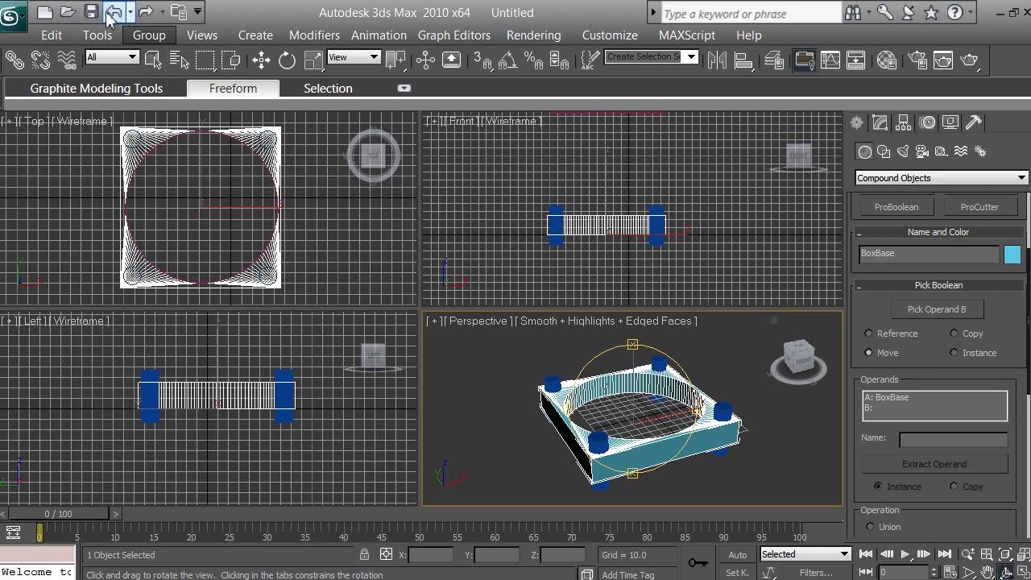
left_click(115, 15)
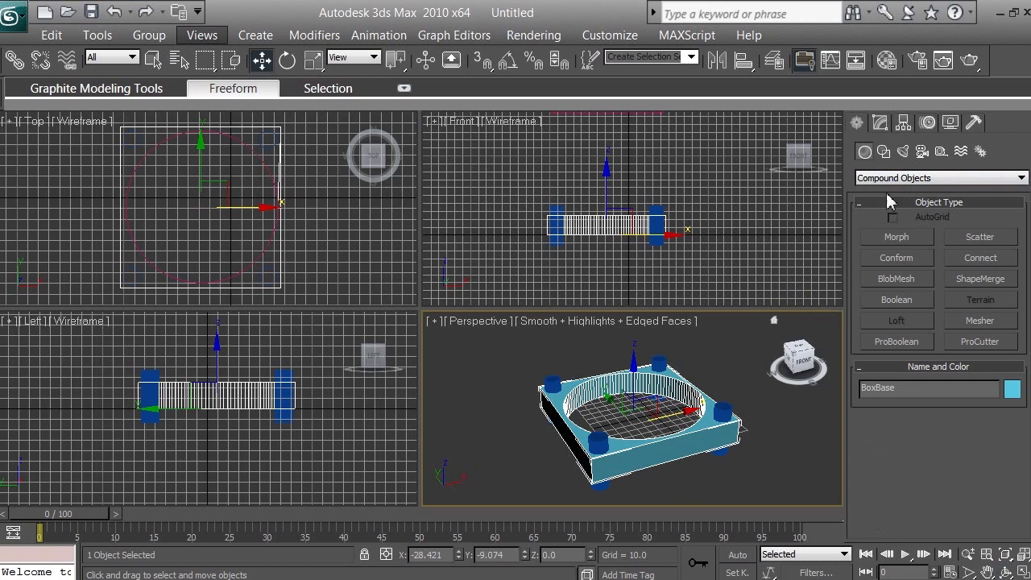
- Tessellate the Editable Poly base box with type Edge and tension 0.0
left_click(881, 123)
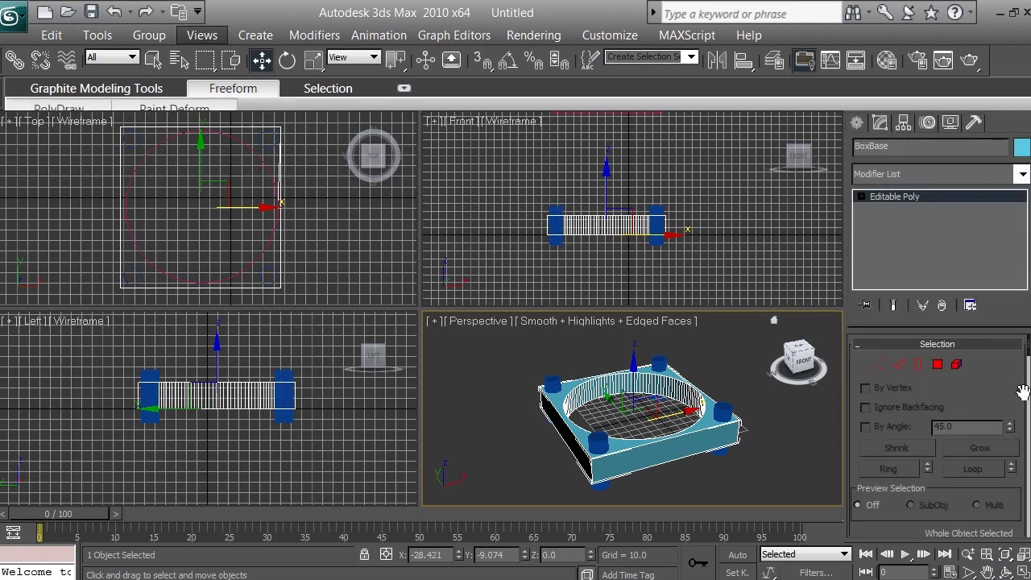
left_click_drag(1028, 344, 1028, 395)
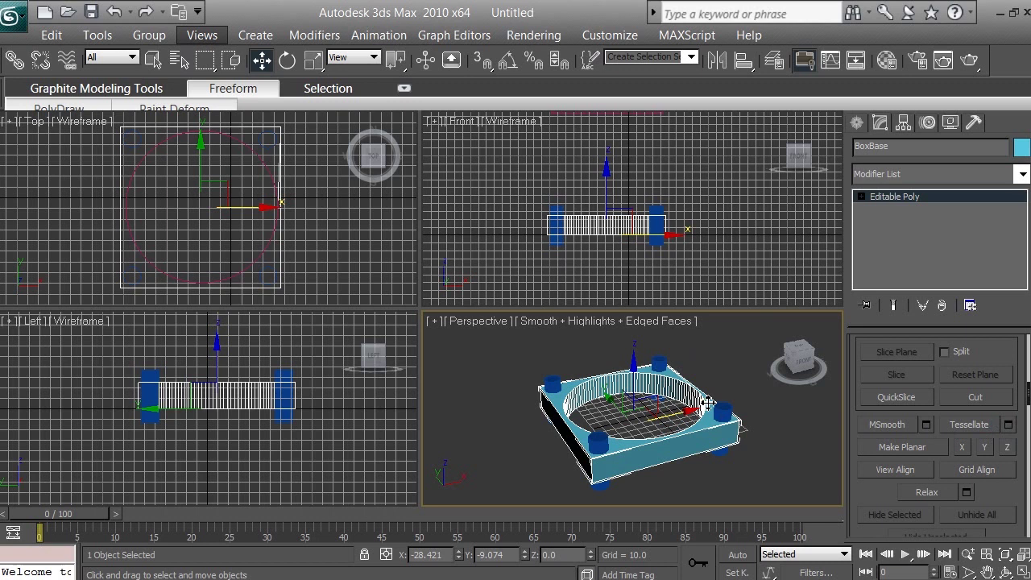
left_click(1007, 425)
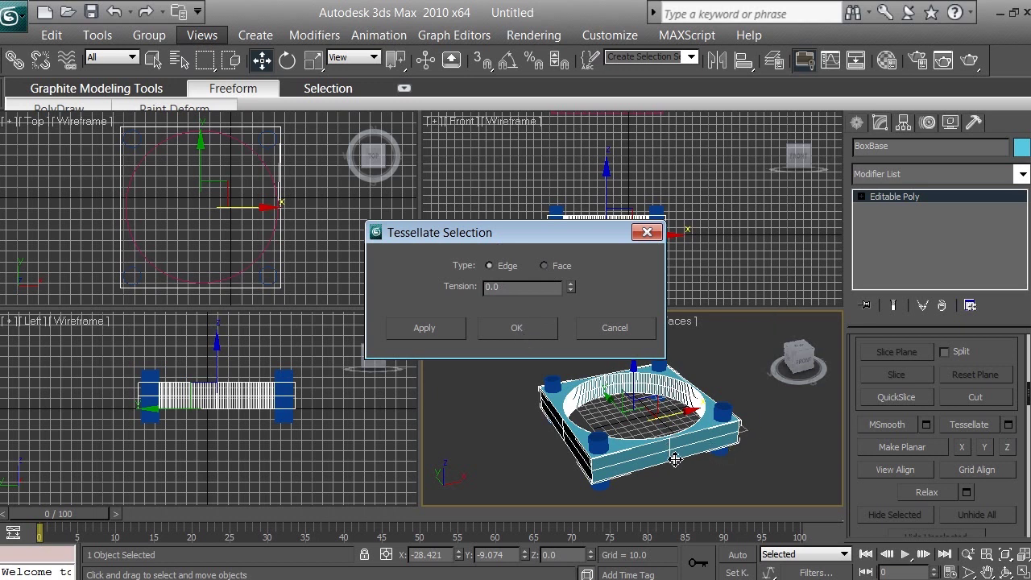
left_click(538, 332)
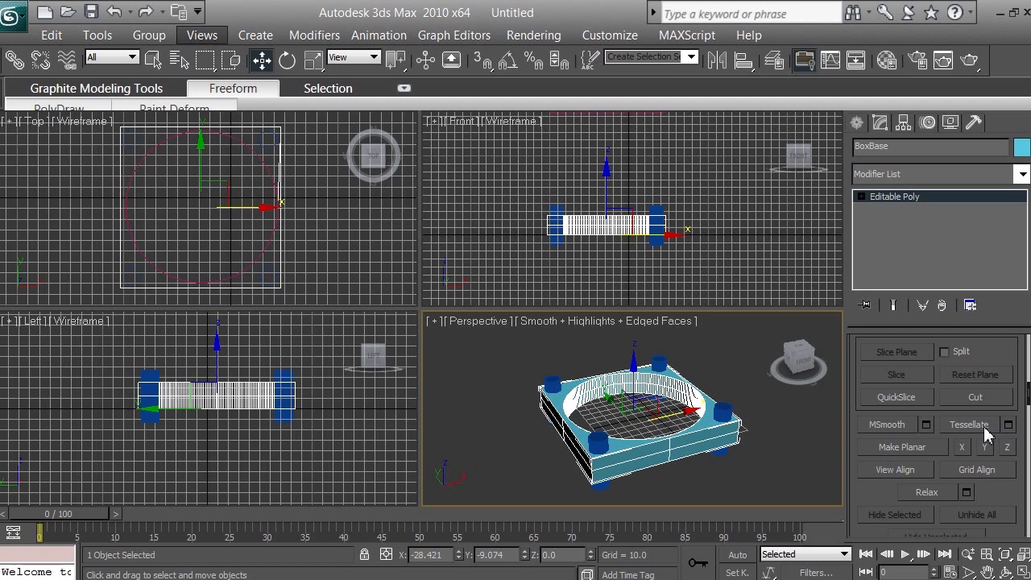
- Try a Tessellate modifier on the base box and remove it from the modifier stack
left_click(1022, 174)
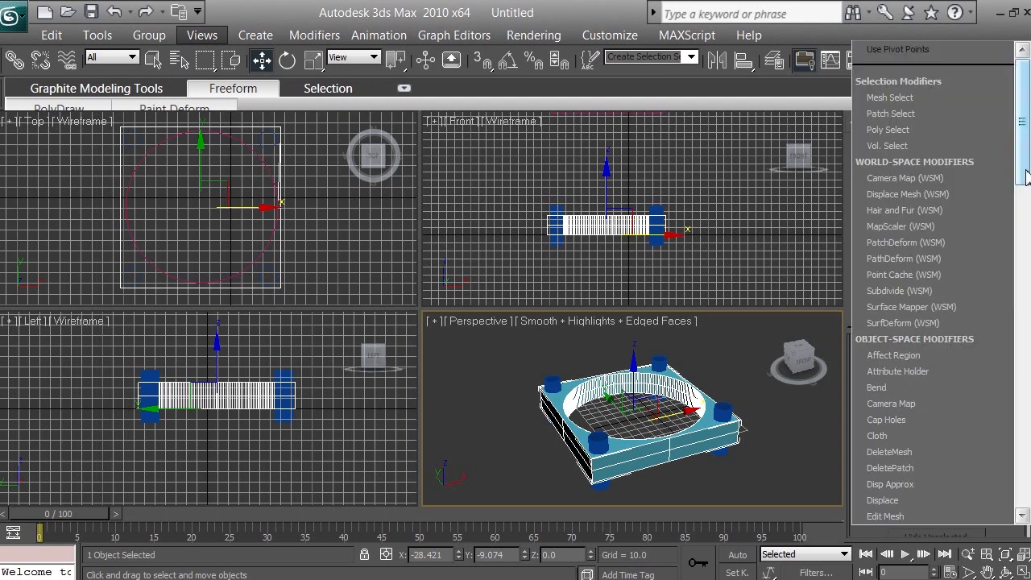
left_click_drag(1027, 176, 1027, 452)
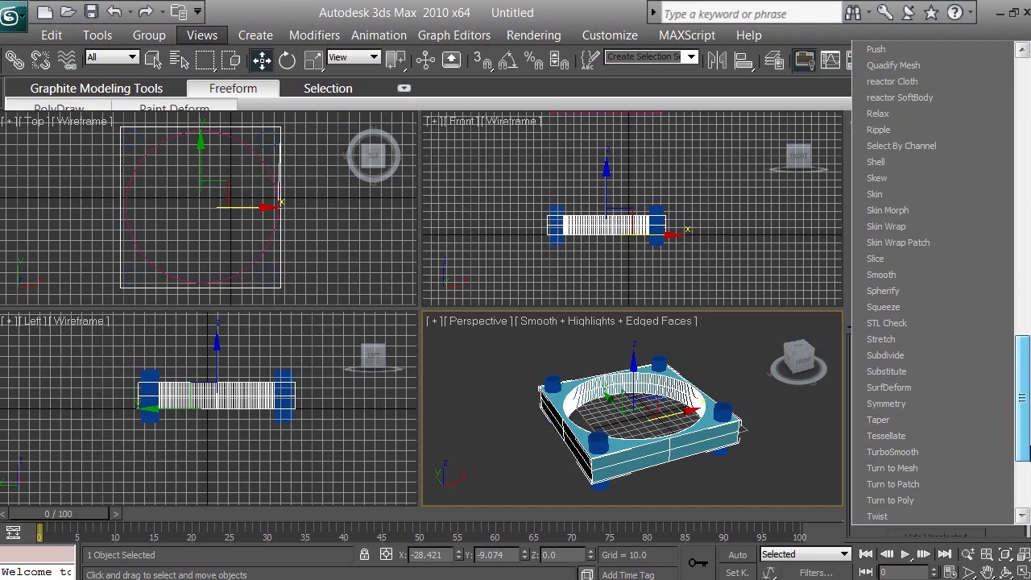
left_click(941, 441)
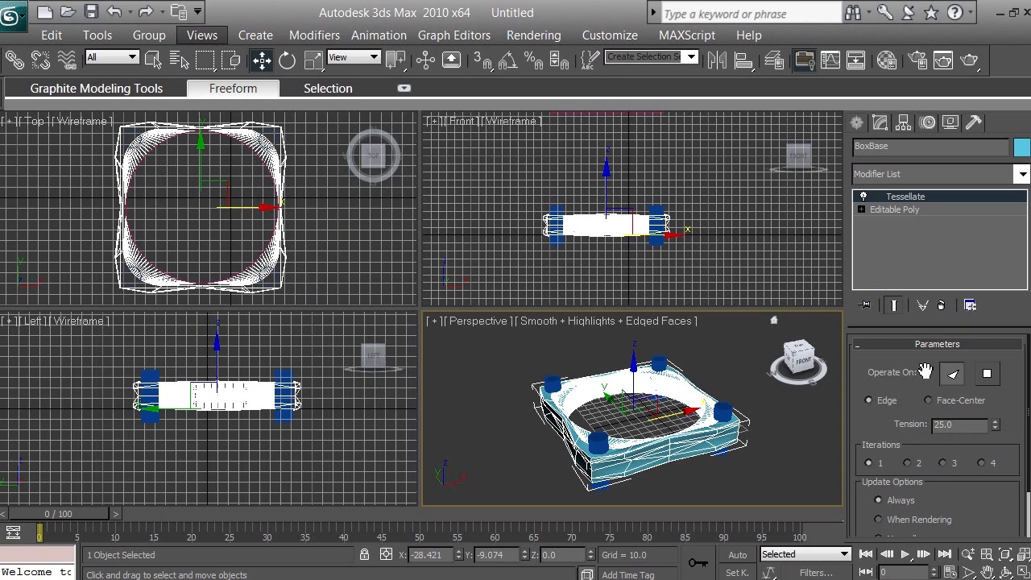
right_click(928, 199)
left_click(835, 227)
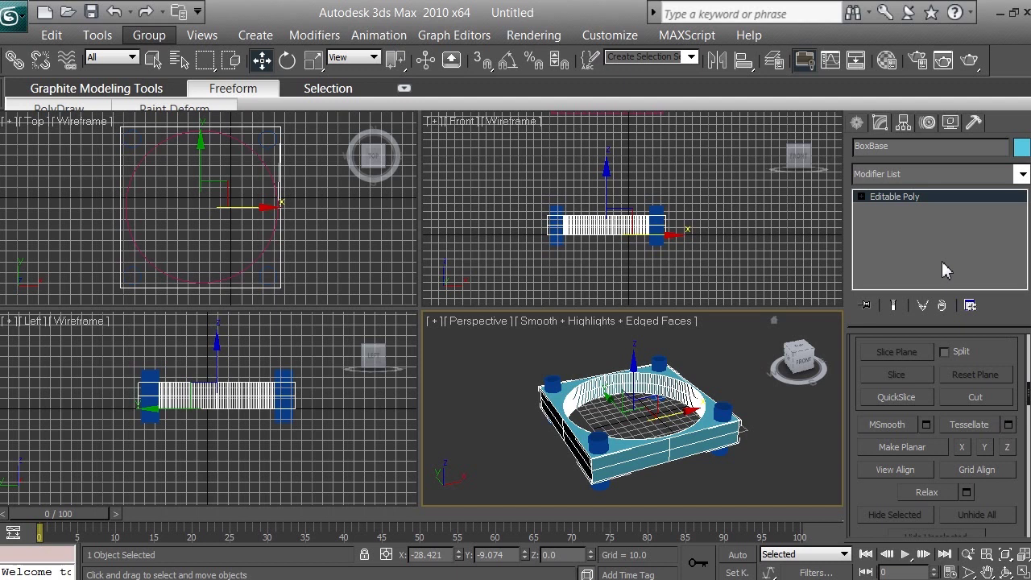
- Tessellate the base box's mesh a second time with type Edge and tension 0.0
left_click(1008, 425)
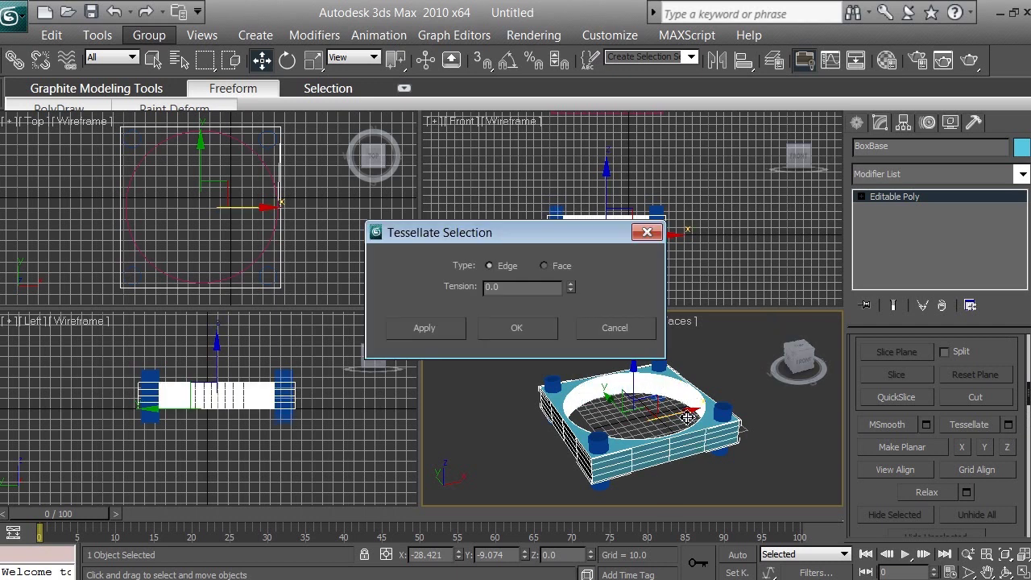
left_click(520, 329)
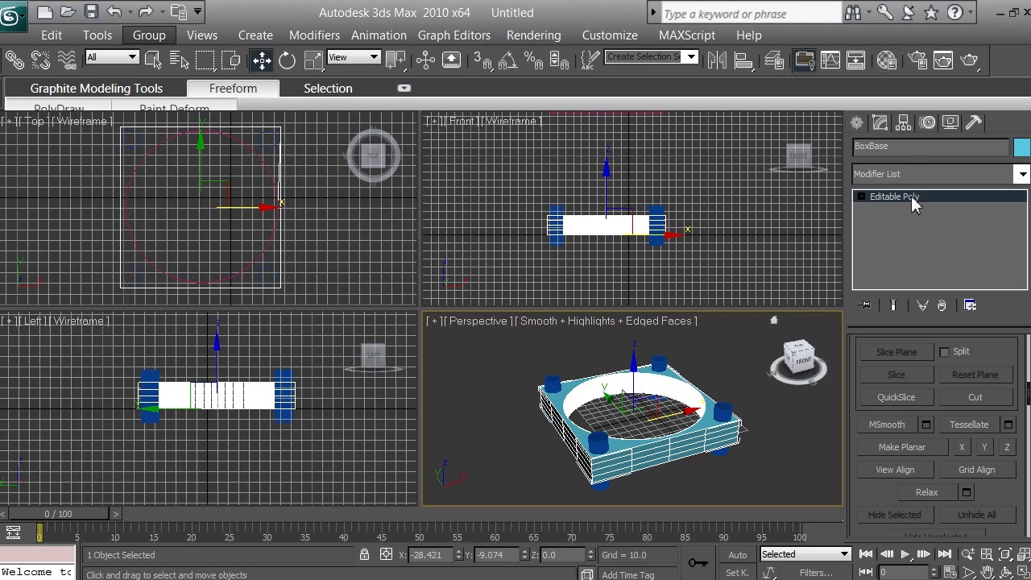
- Boolean-subtract the lower-right cylinder from the tessellated base box using Subtraction (A-B) with the Move option, and open the Boolean's modify settings
left_click(855, 126)
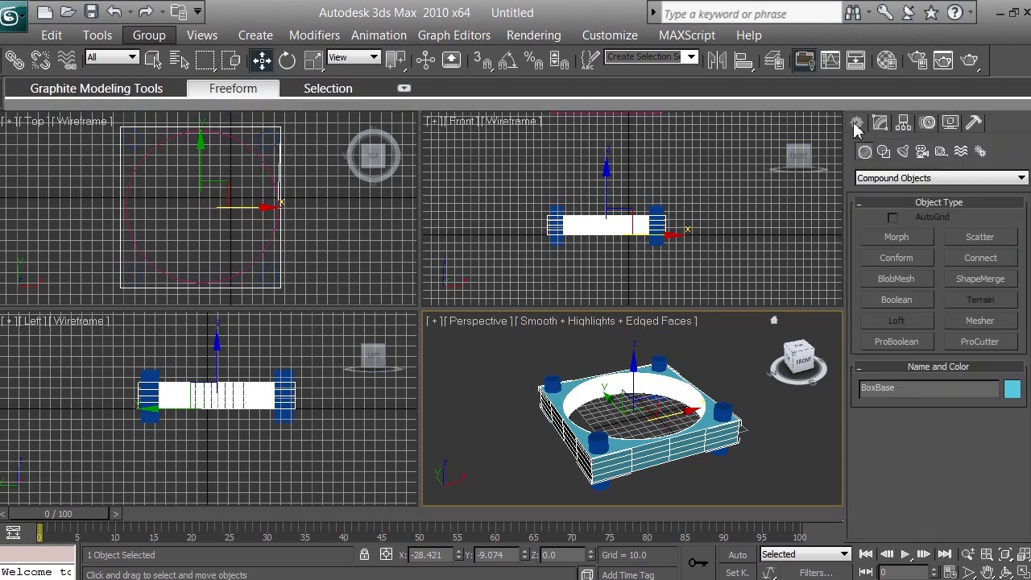
left_click(906, 302)
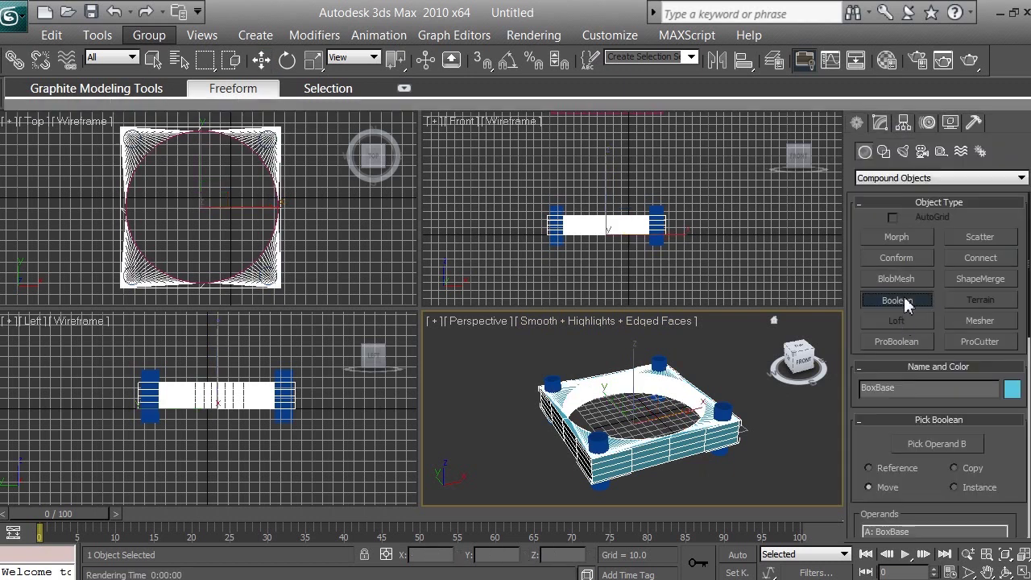
left_click(948, 443)
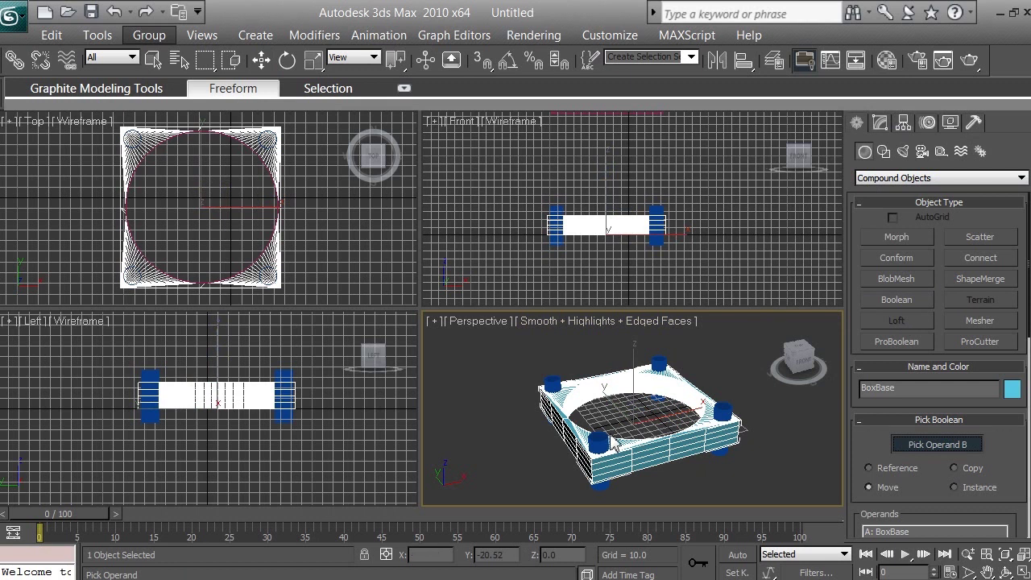
left_click(722, 415)
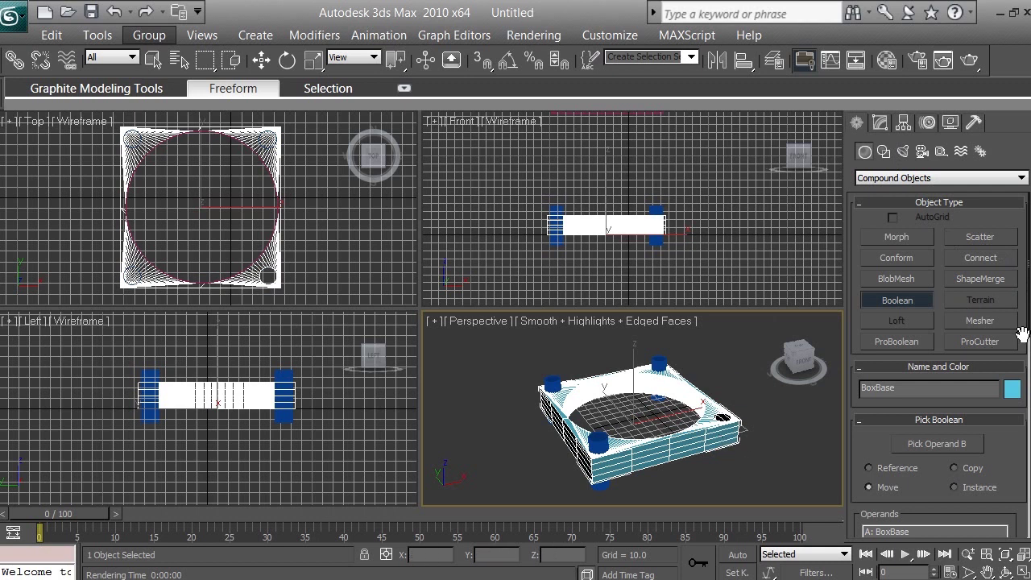
scroll(1025, 334, "down", 5)
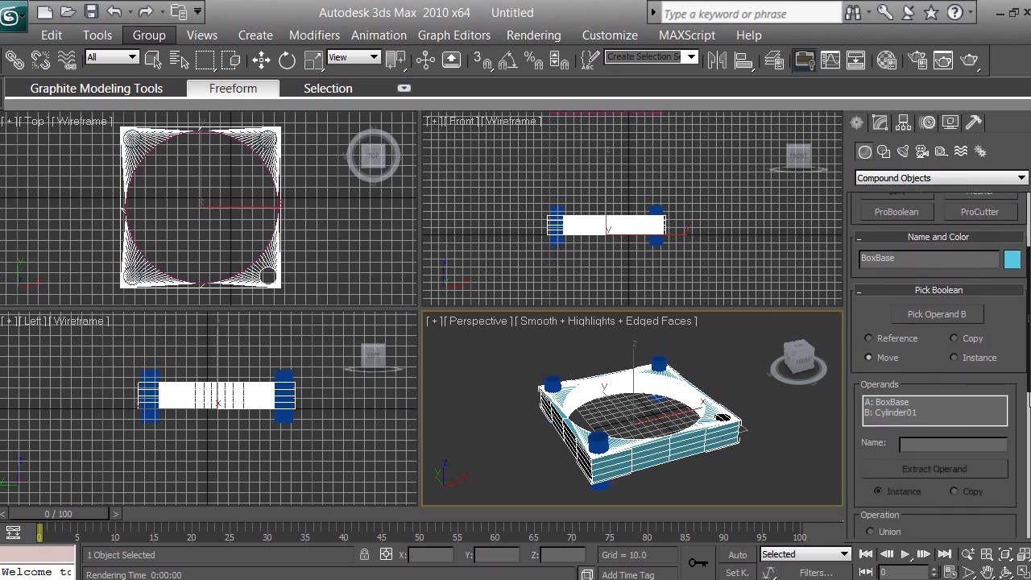
scroll(1027, 467, "down", 5)
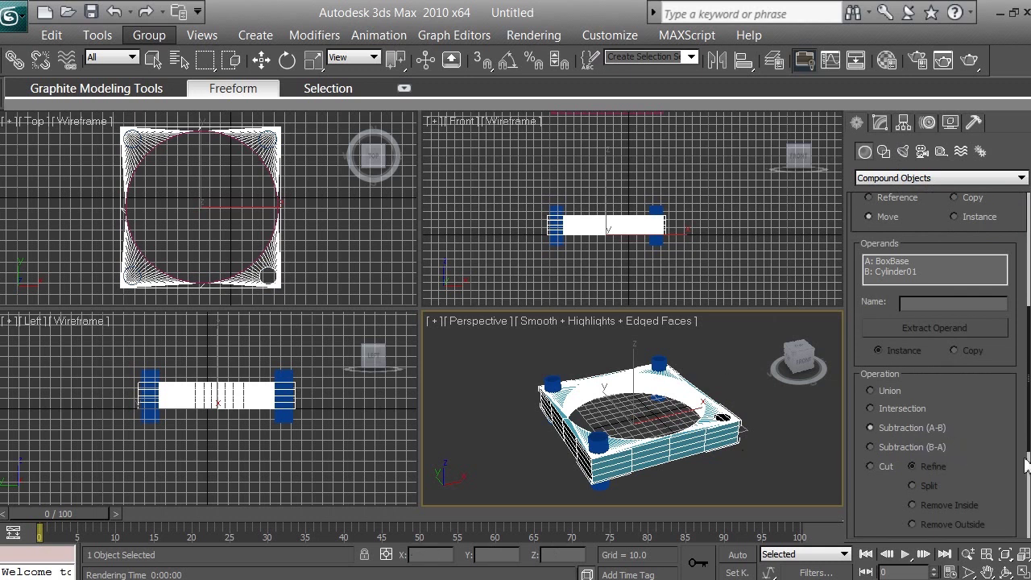
left_click_drag(1028, 453, 1024, 302)
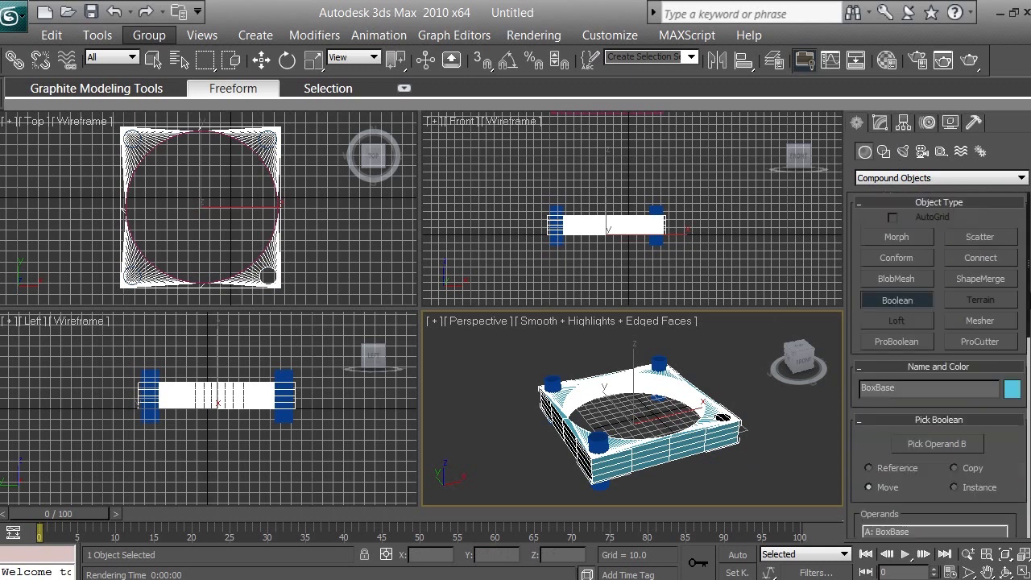
left_click(883, 124)
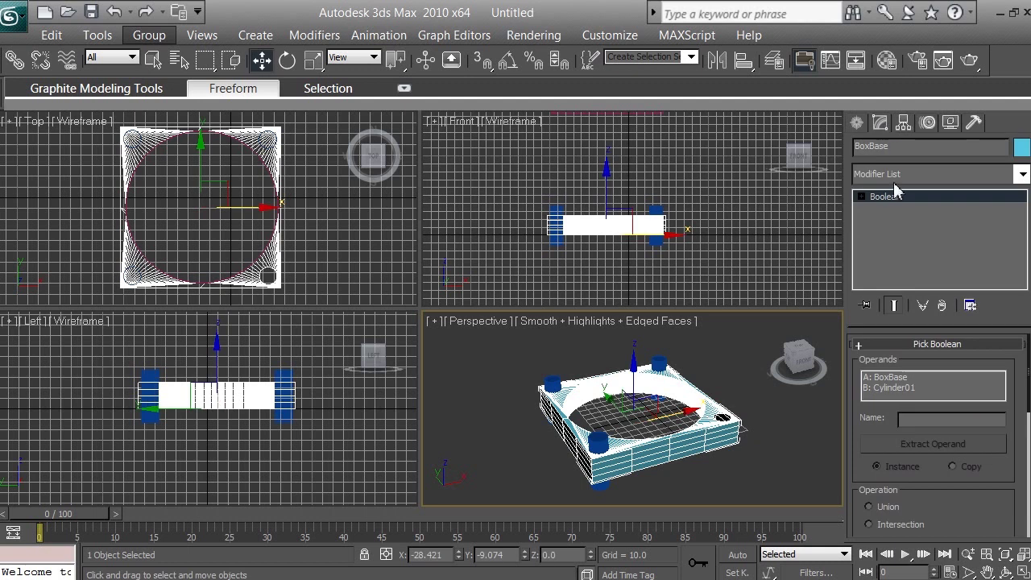